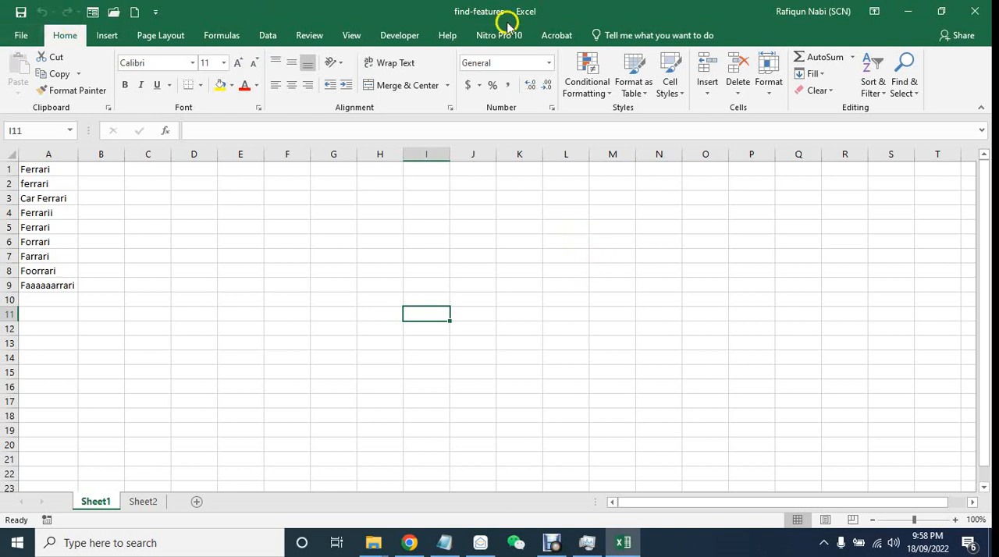
pyautogui.click(68, 37)
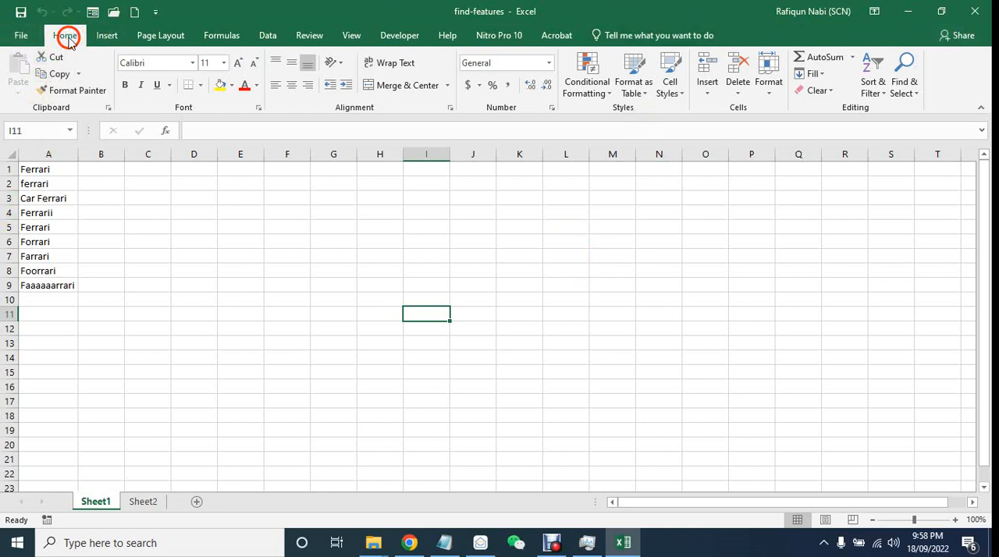
pyautogui.click(906, 86)
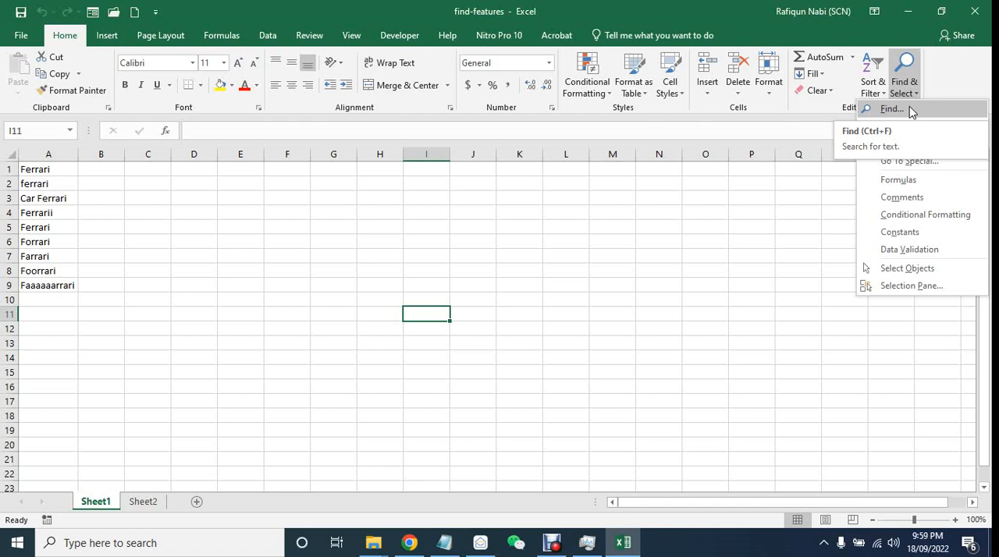
pyautogui.click(729, 234)
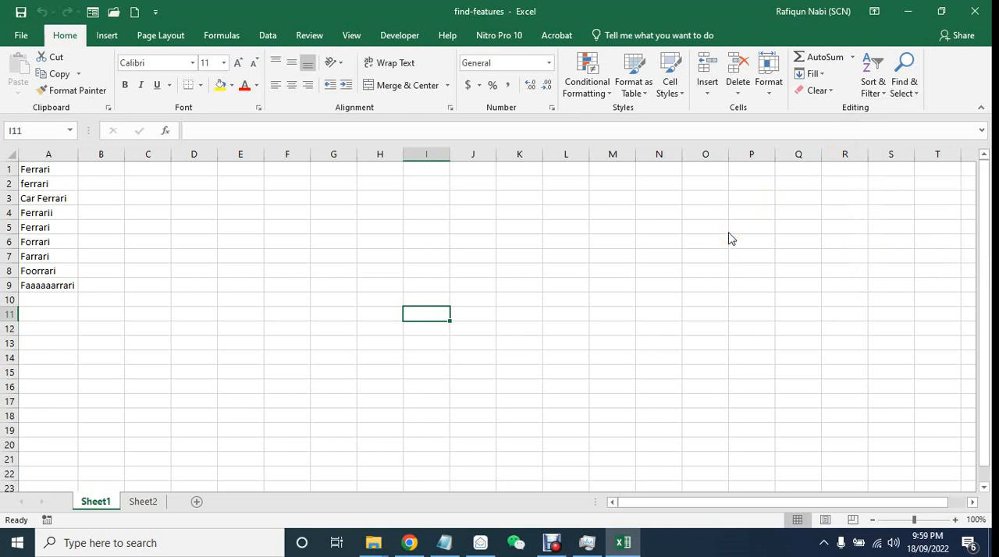
# - Open the Find and Replace dialog and move it slightly higher over the sheet, clear of the list in column A
pyautogui.hotkey('ctrl', 'f')
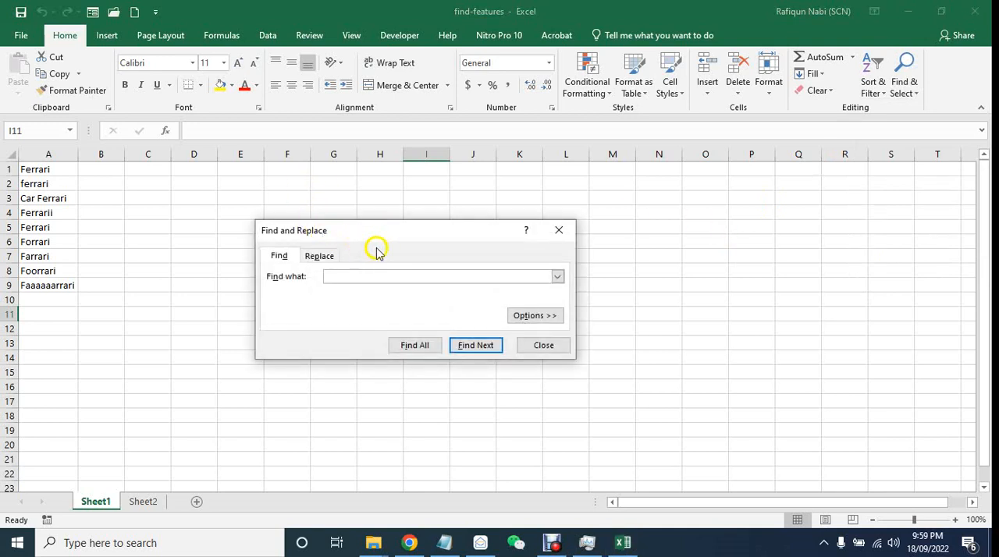
pyautogui.click(320, 256)
pyautogui.click(284, 257)
pyautogui.moveTo(434, 229); pyautogui.dragTo(461, 183)
pyautogui.click(391, 224)
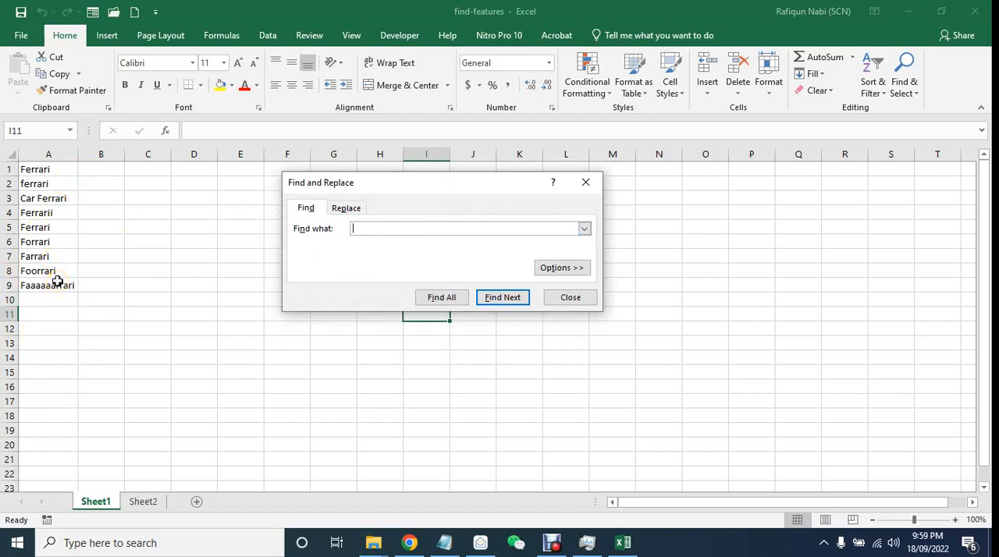
# - Find all cells on Sheet1 that contain "ferrari"
pyautogui.click(134, 266)
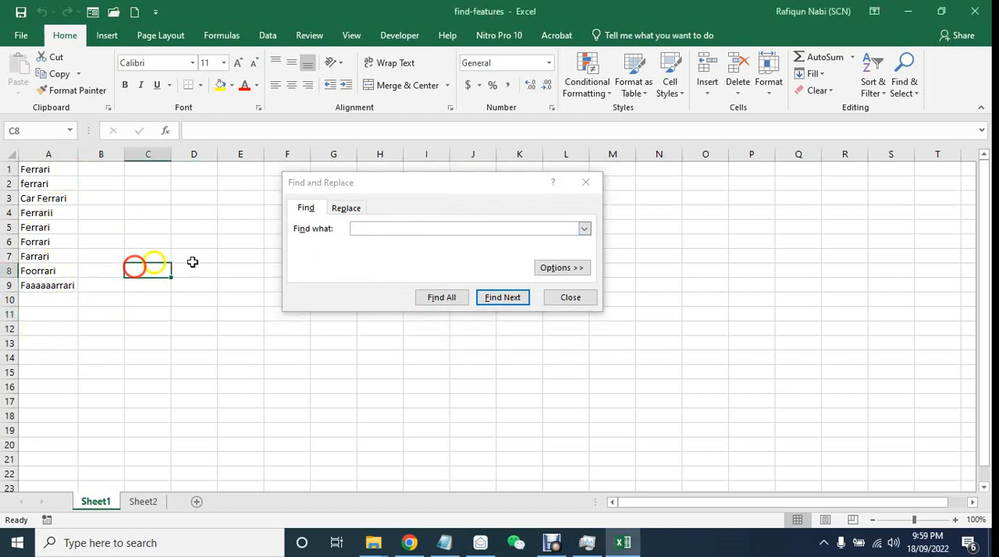
pyautogui.click(399, 226)
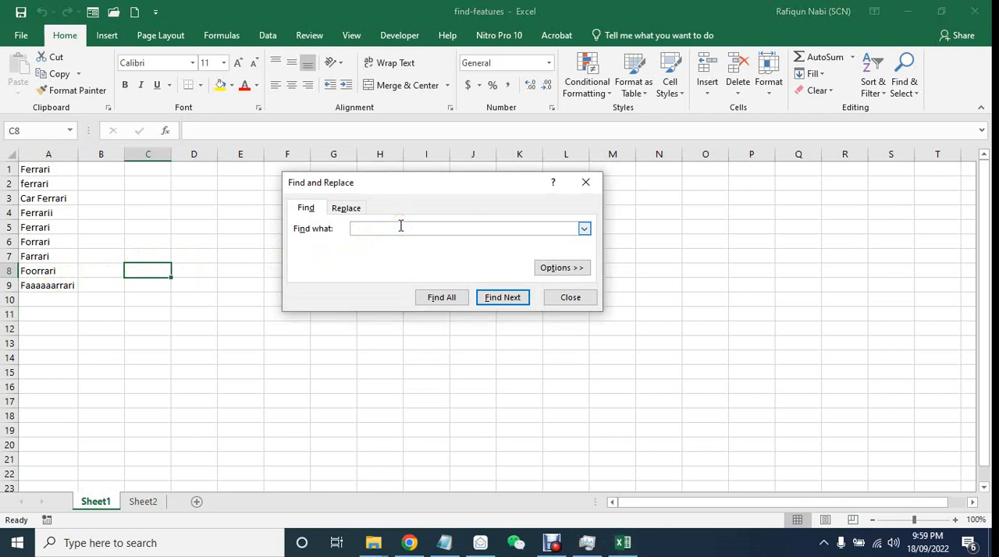
pyautogui.click(382, 228)
pyautogui.click(438, 299)
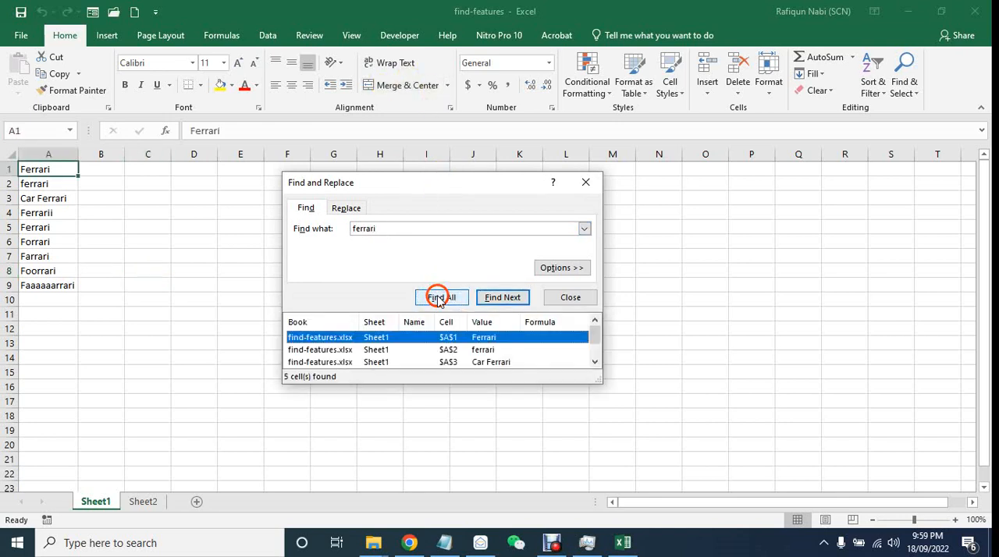
# - Enlarge the search results list and go through the matching cells A1 to A5 one by one
pyautogui.click(472, 351)
pyautogui.moveTo(608, 383); pyautogui.dragTo(619, 464)
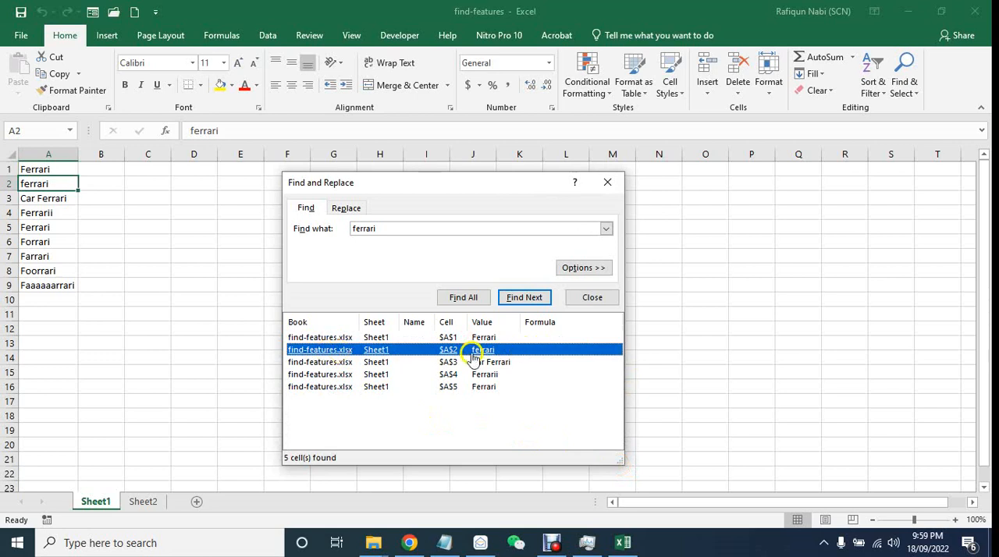
pyautogui.click(447, 365)
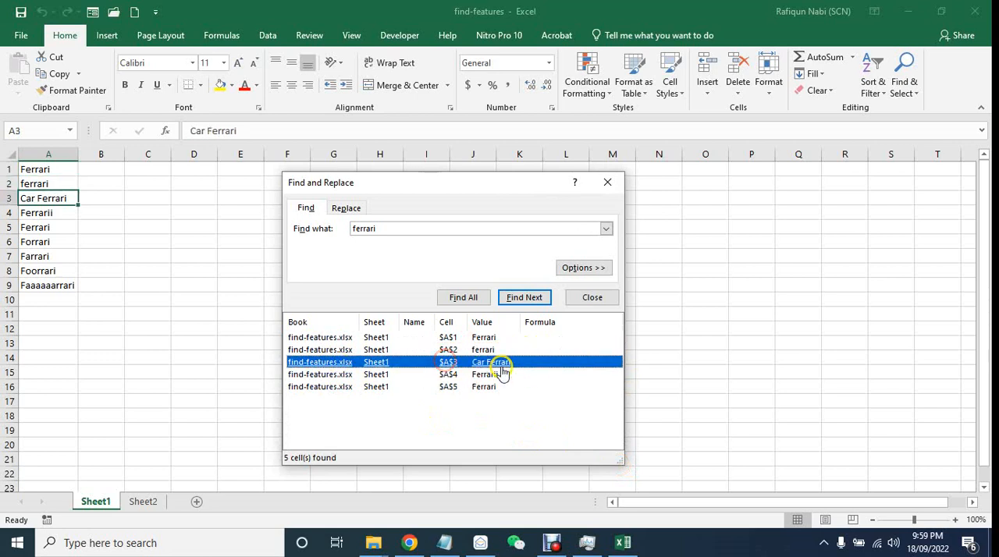
pyautogui.click(457, 375)
pyautogui.click(452, 385)
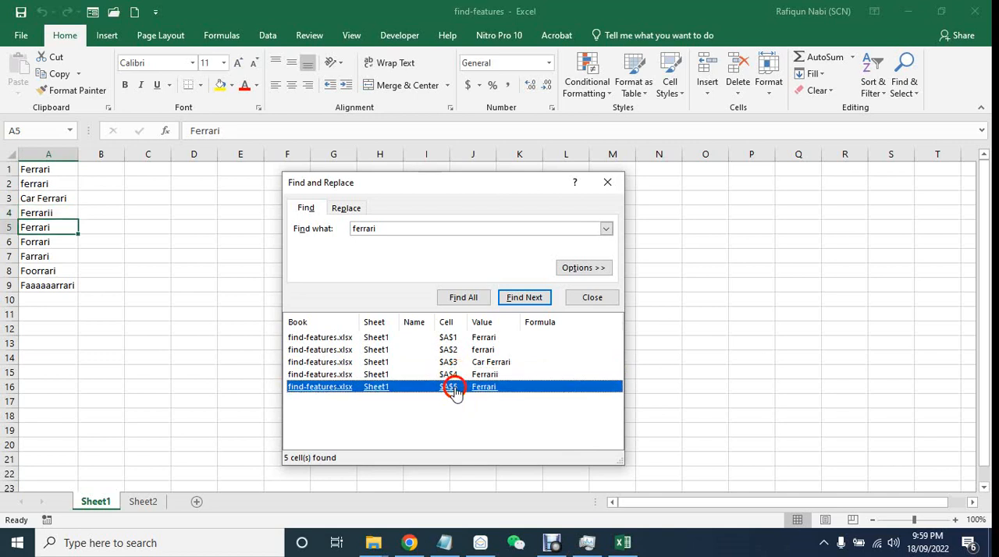
pyautogui.click(453, 338)
pyautogui.click(452, 351)
pyautogui.click(453, 362)
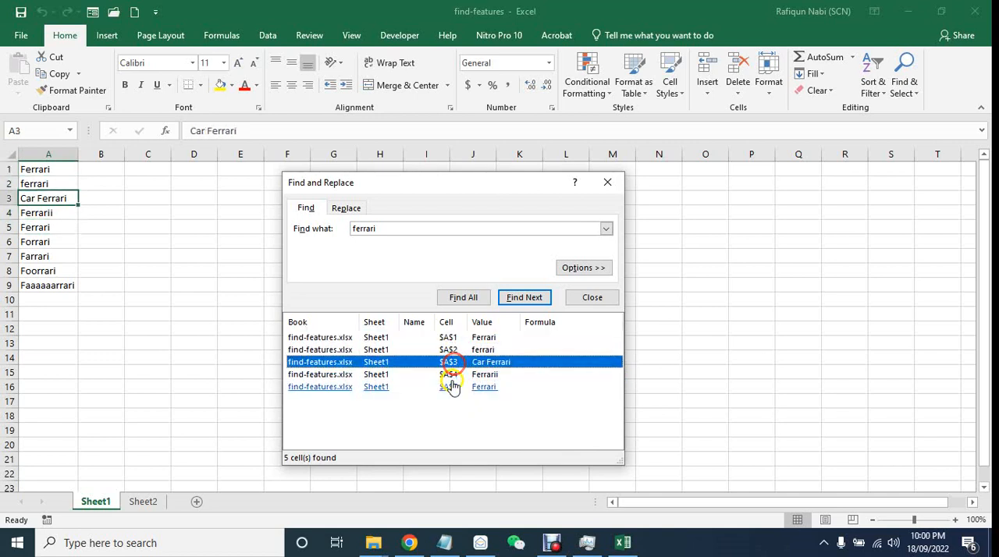
pyautogui.click(451, 376)
pyautogui.click(451, 388)
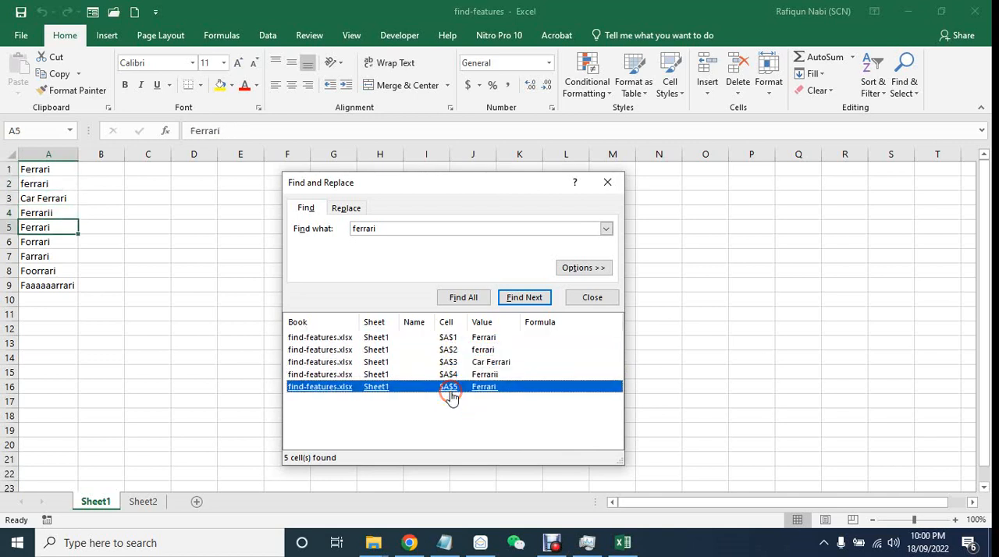
pyautogui.click(450, 340)
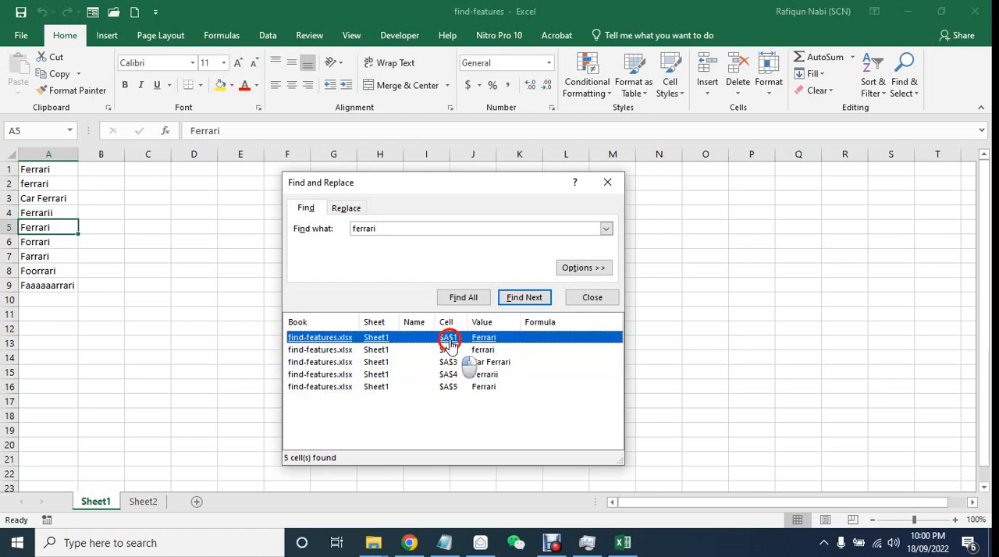
pyautogui.click(450, 350)
pyautogui.click(450, 362)
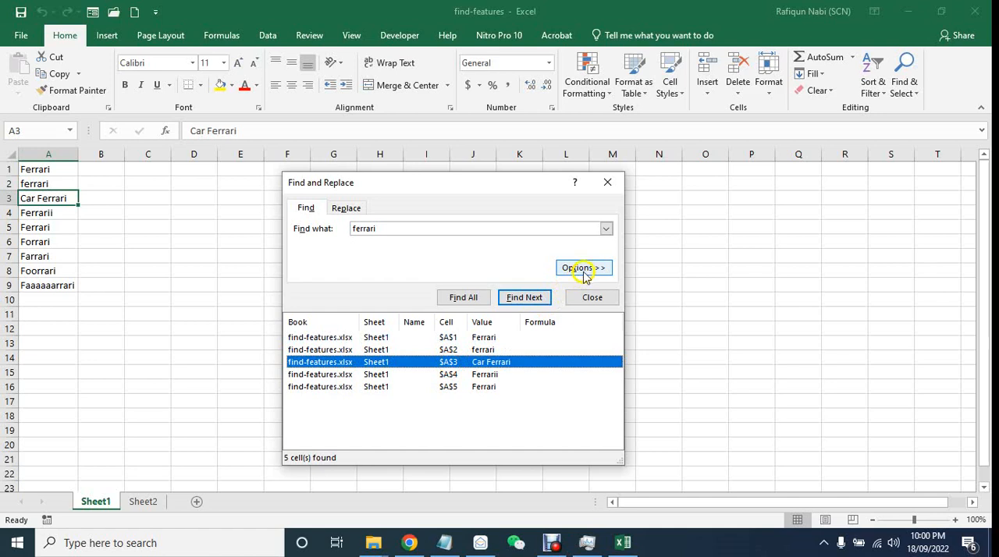
# - Show the extended find options, set the search scope to Workbook and find all matches for "ferrari"
pyautogui.click(583, 273)
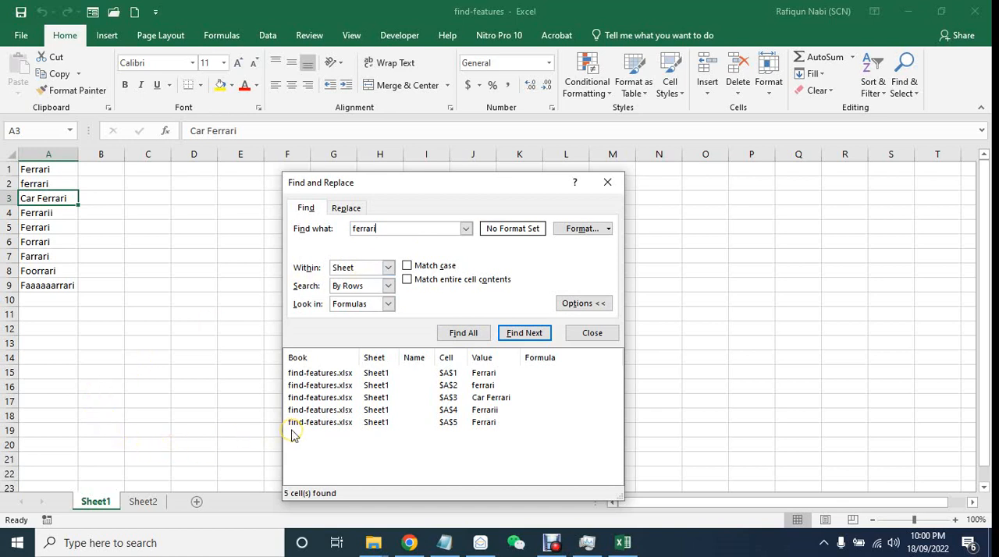
pyautogui.click(167, 284)
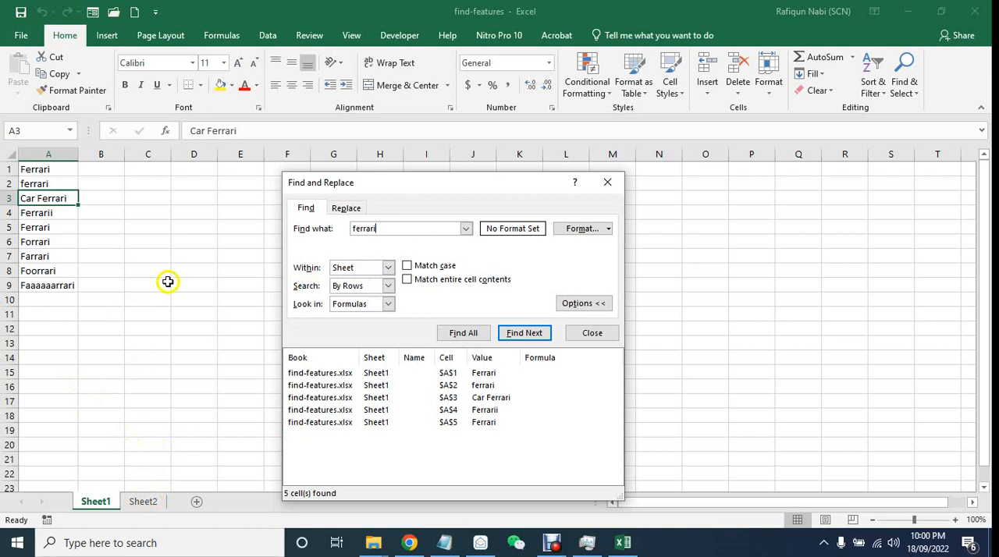
pyautogui.click(140, 502)
pyautogui.click(100, 503)
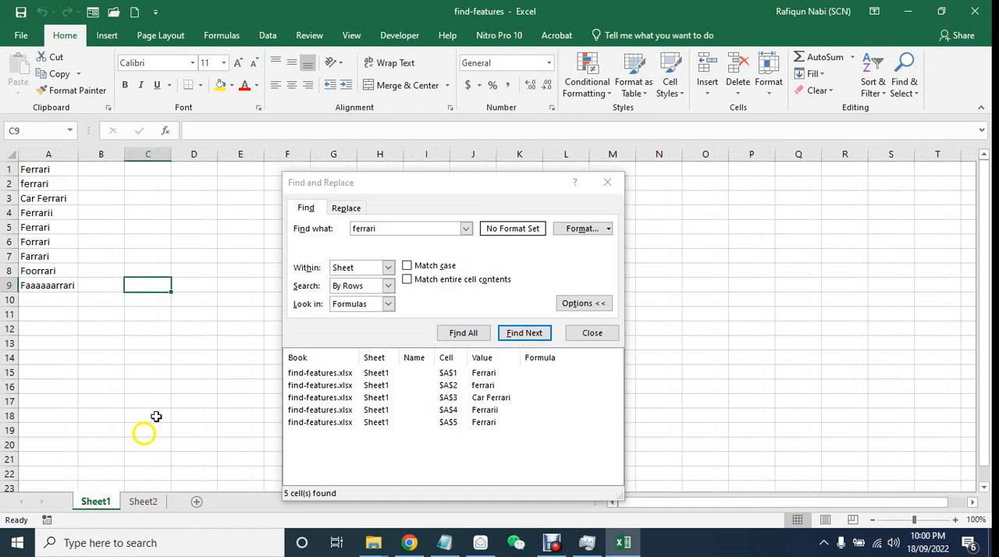
pyautogui.click(350, 267)
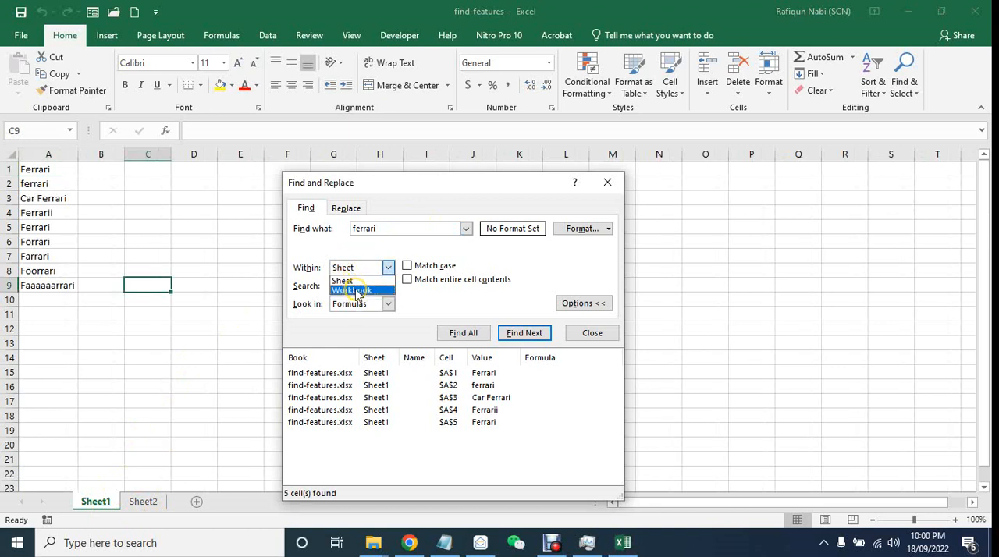
pyautogui.click(354, 290)
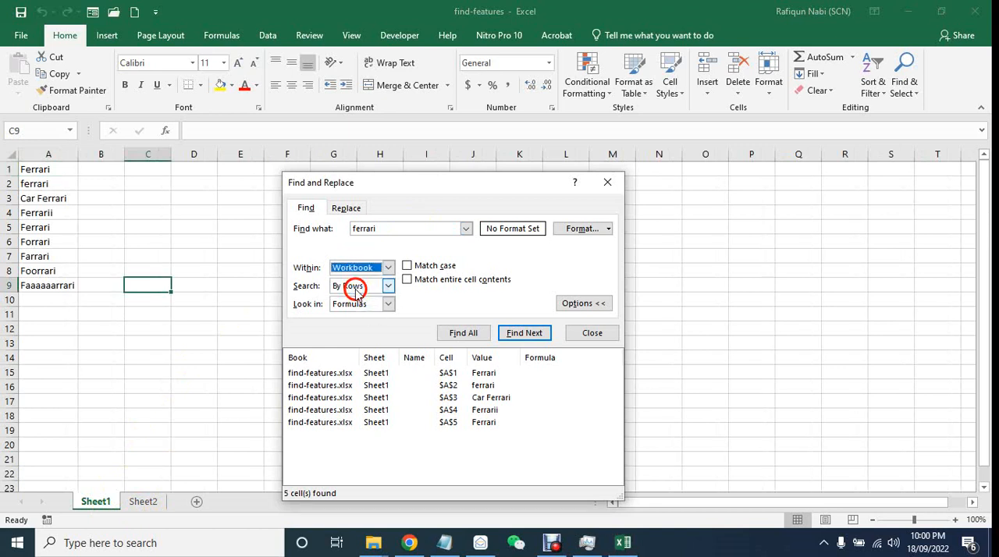
pyautogui.click(469, 335)
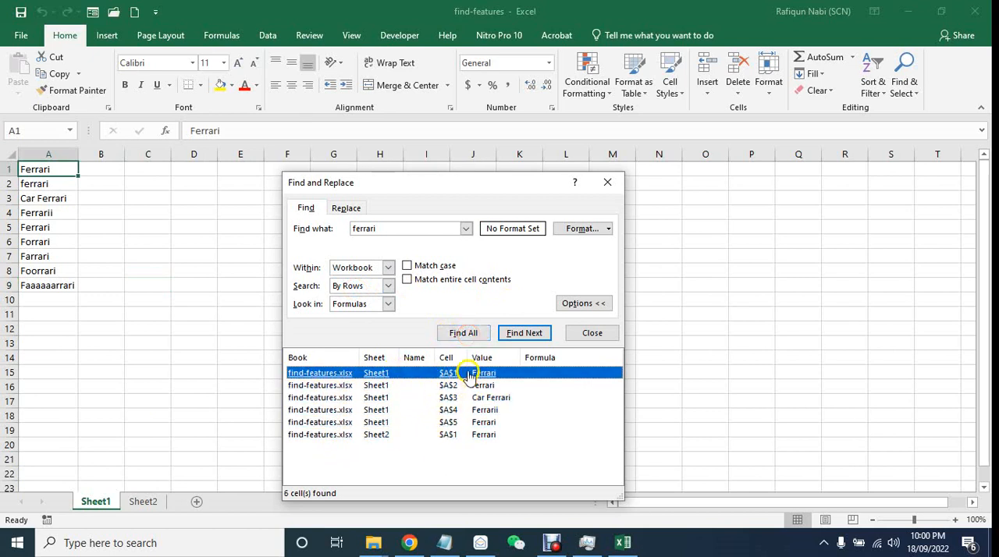
# - Go to the match in cell A1 of Sheet2 and return to Sheet1
pyautogui.click(456, 438)
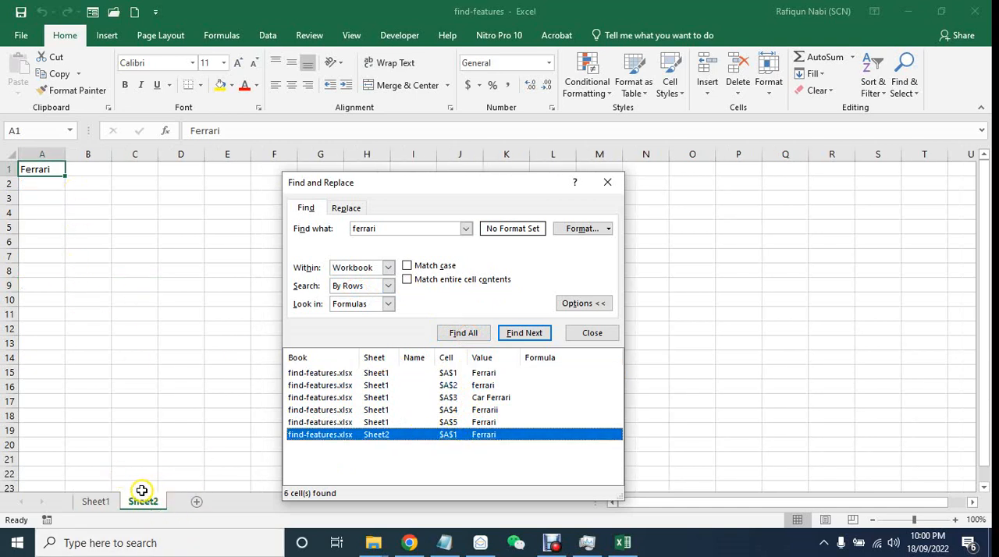
pyautogui.click(95, 502)
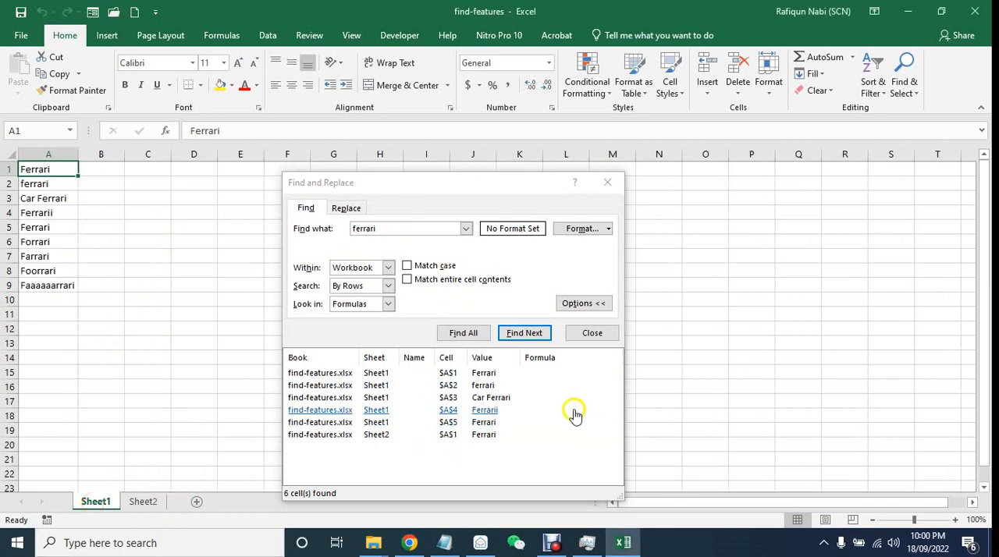
pyautogui.click(139, 466)
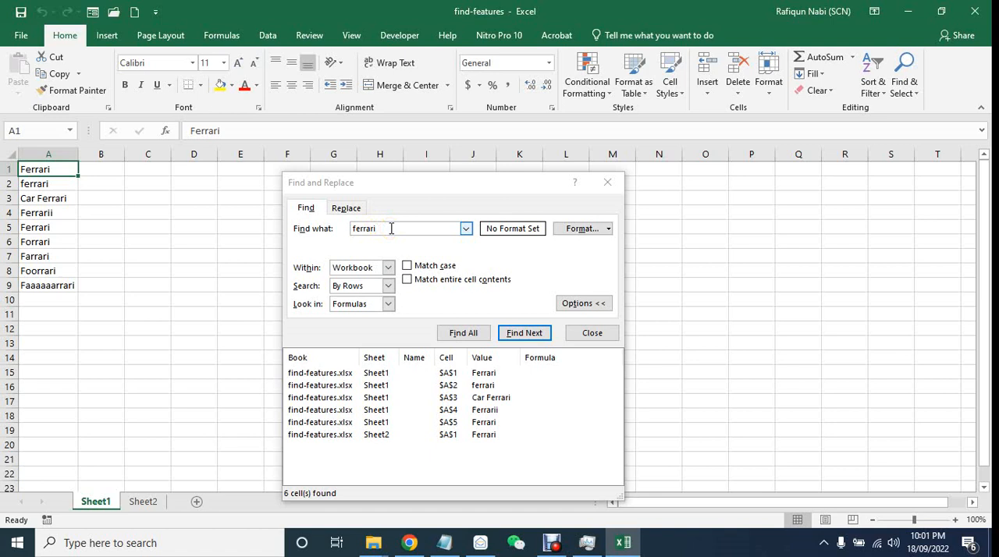
# - Enable Match case, find all exact-case matches for "ferrari" in the workbook, and compare cells A1 and A2
pyautogui.click(430, 267)
pyautogui.click(465, 333)
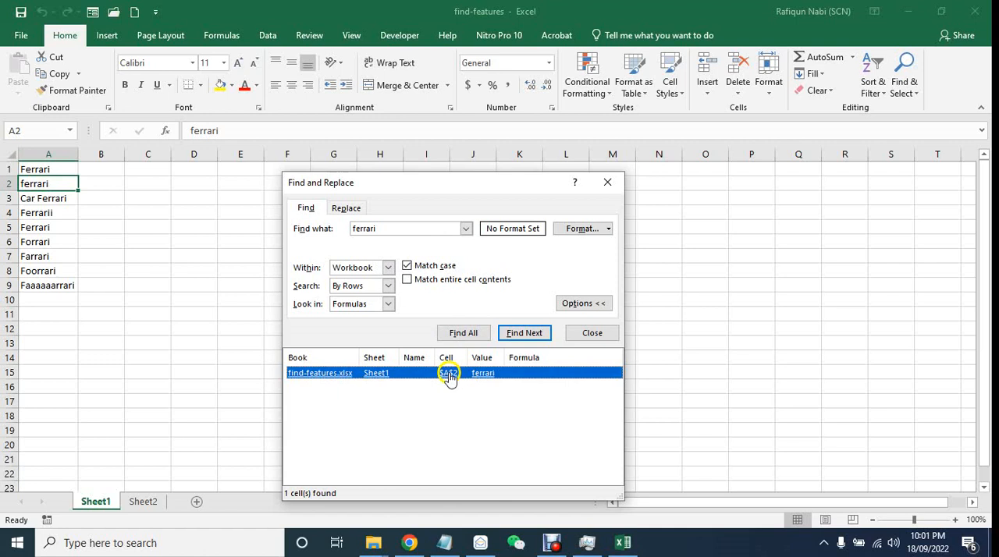
pyautogui.click(37, 168)
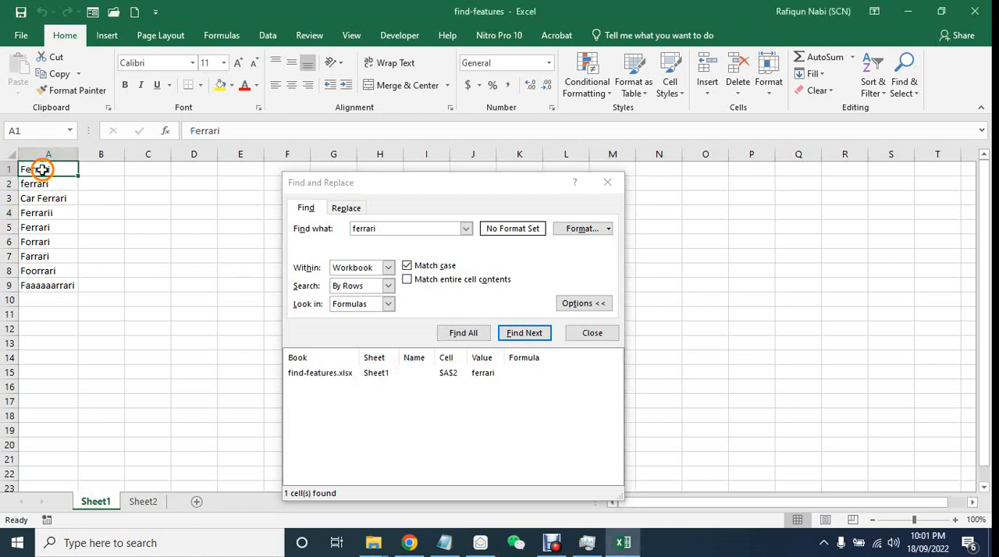
pyautogui.click(62, 188)
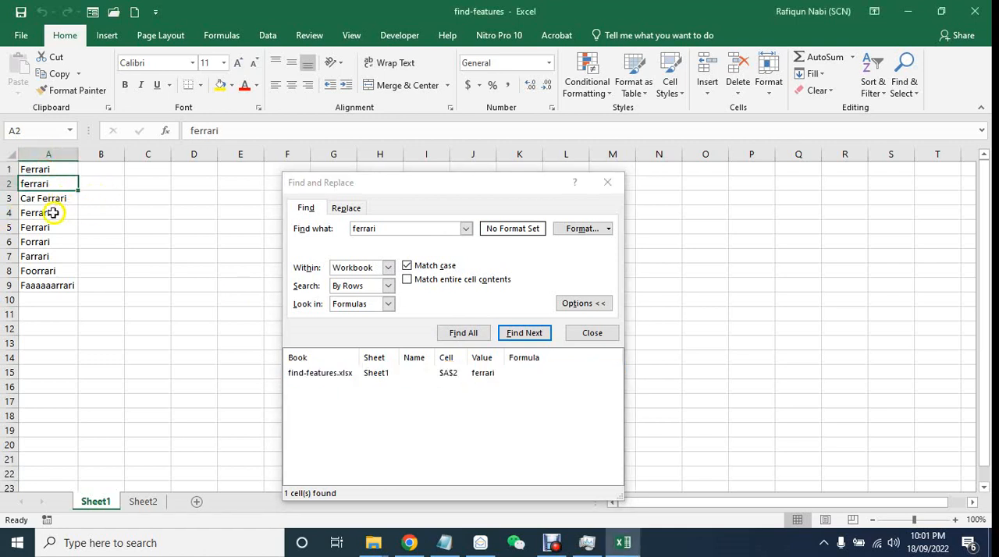
pyautogui.click(60, 171)
pyautogui.click(64, 185)
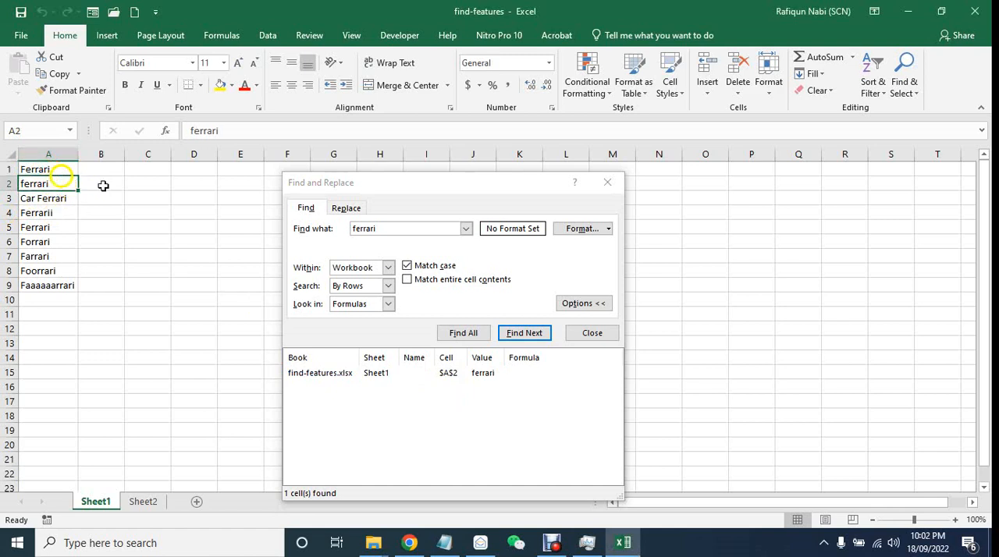
pyautogui.click(473, 332)
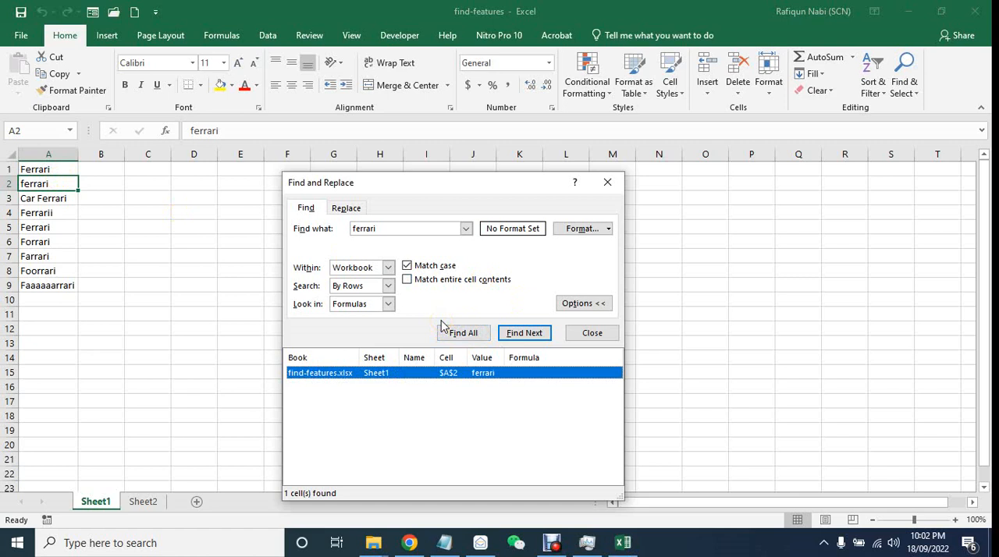
# - Copy the "ferrari" entry from cell A2 of Sheet1 into cell C7 of a new worksheet
pyautogui.click(184, 333)
pyautogui.click(61, 172)
pyautogui.click(60, 185)
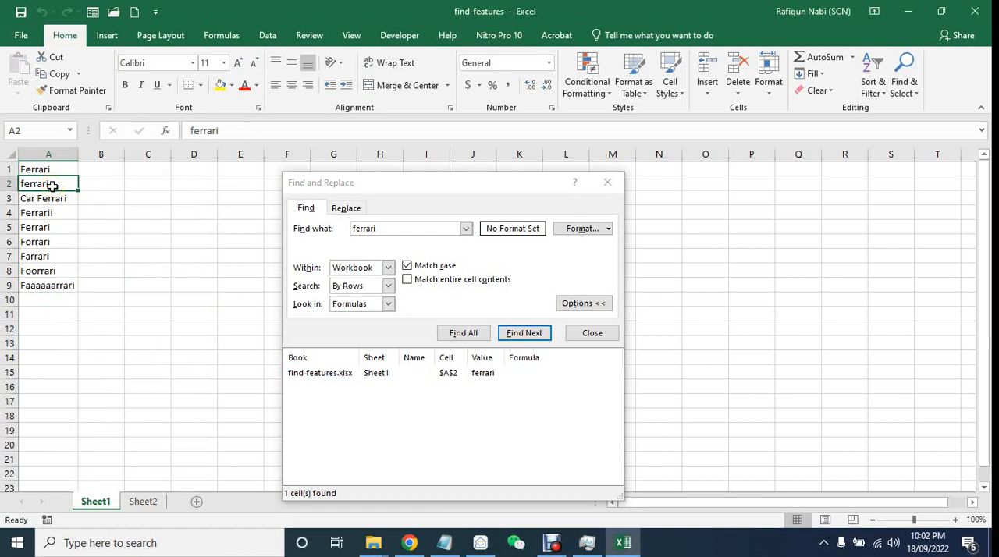
pyautogui.hotkey('ctrl', 'c')
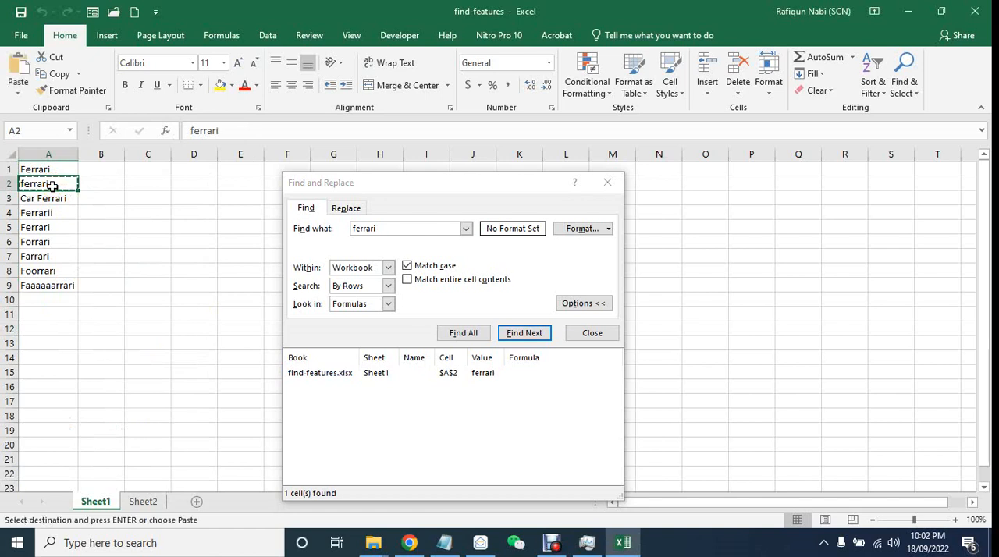
pyautogui.click(201, 506)
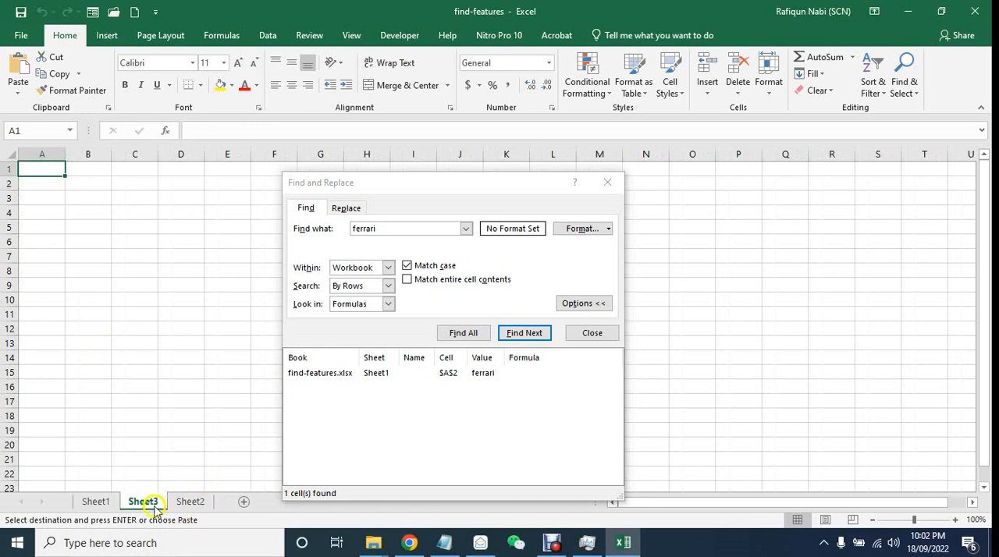
pyautogui.click(125, 261)
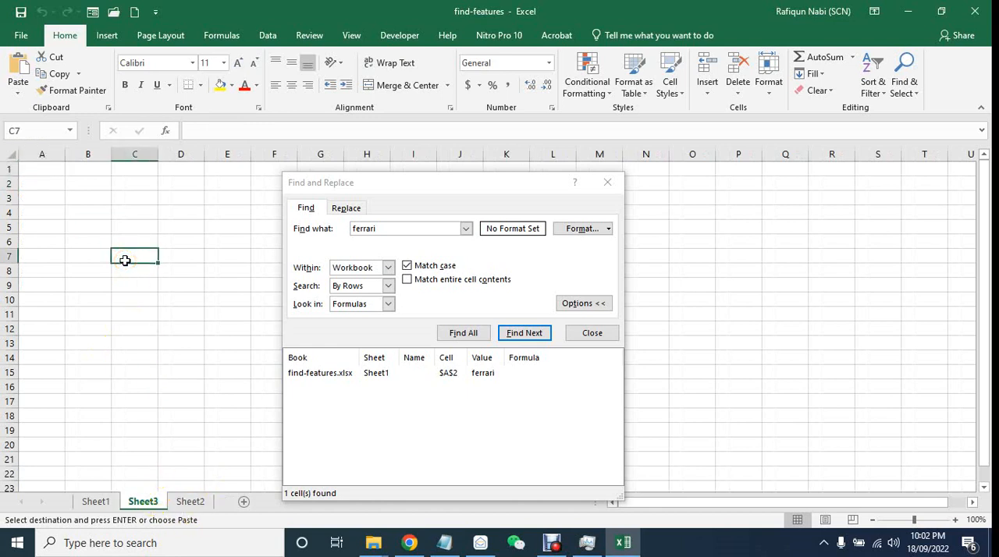
pyautogui.hotkey('ctrl', 'v')
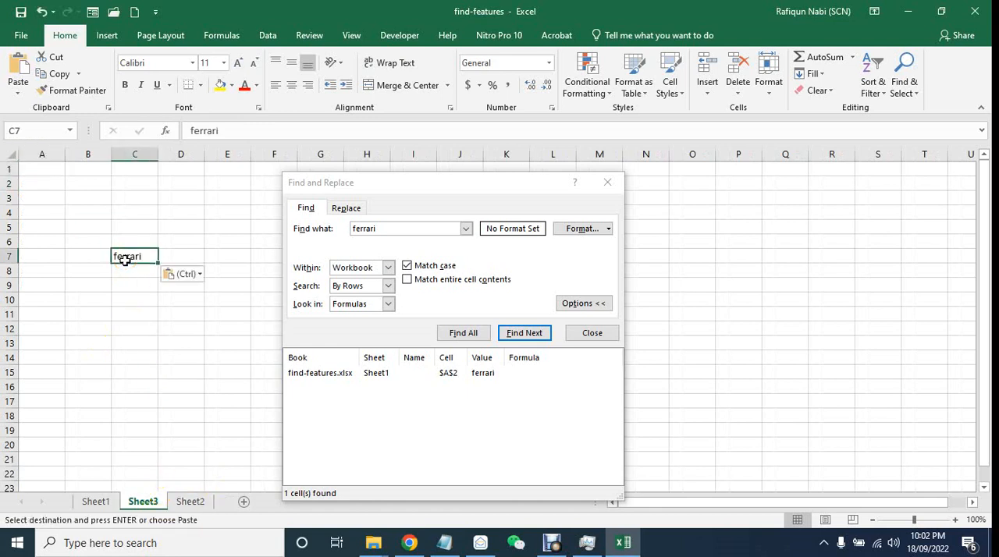
# - Return to Sheet1, limit the search scope to Sheet, find all matches for "ferrari" and go to the match in cell A2
pyautogui.click(96, 501)
pyautogui.click(184, 328)
pyautogui.click(351, 268)
pyautogui.click(353, 283)
pyautogui.click(463, 332)
pyautogui.click(445, 374)
# - Set the search scope back to Workbook, find all matches, visit the match in Sheet3 cell C7 and return to Sheet1
pyautogui.click(363, 269)
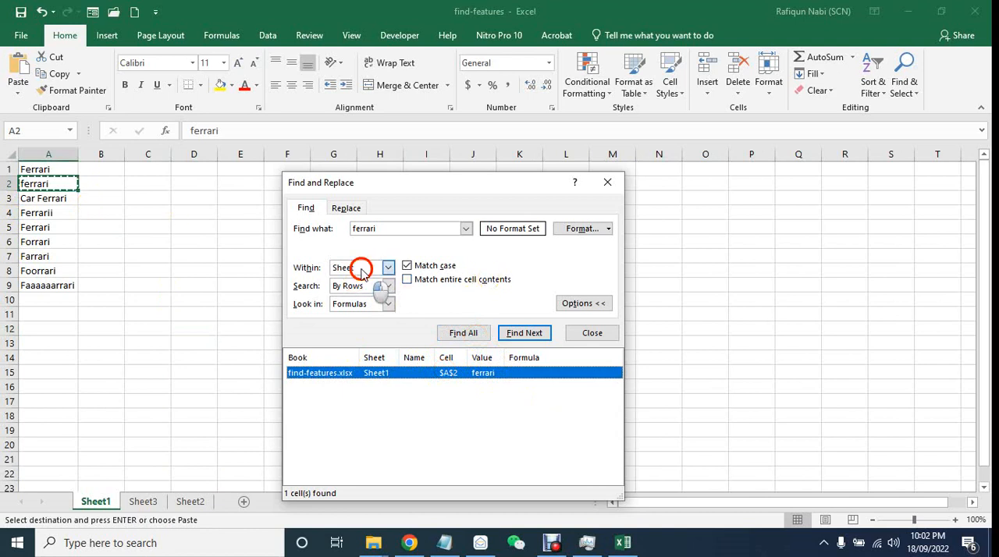
pyautogui.click(355, 291)
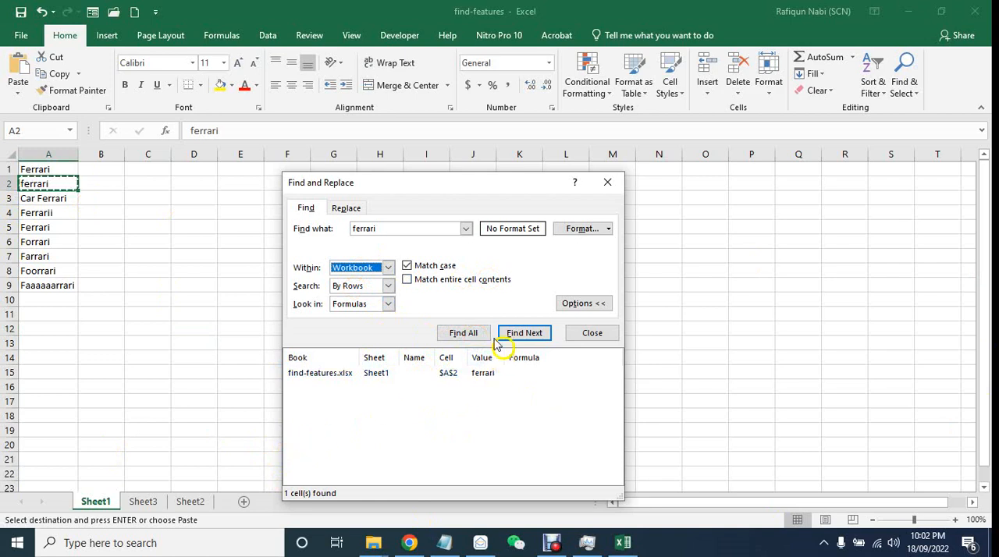
pyautogui.click(463, 333)
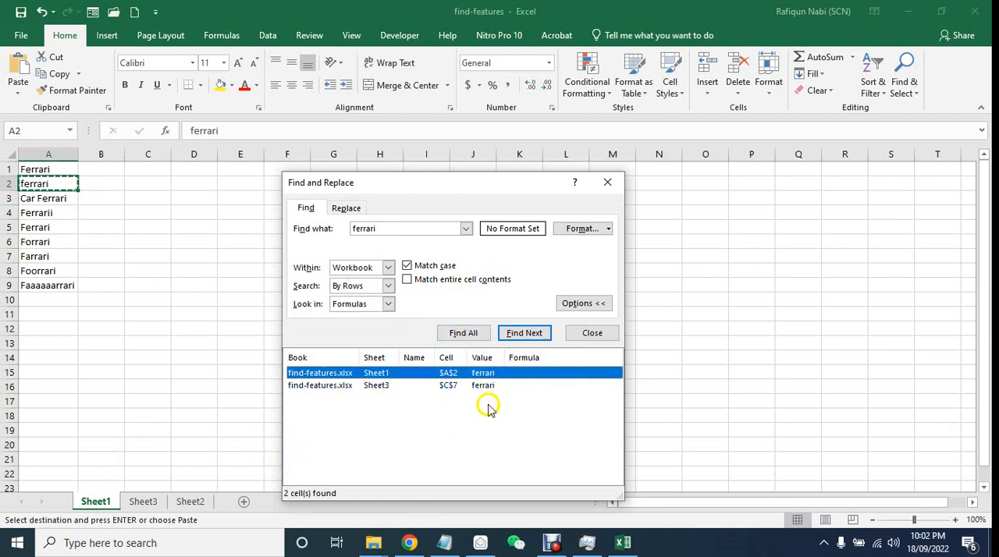
pyautogui.click(380, 385)
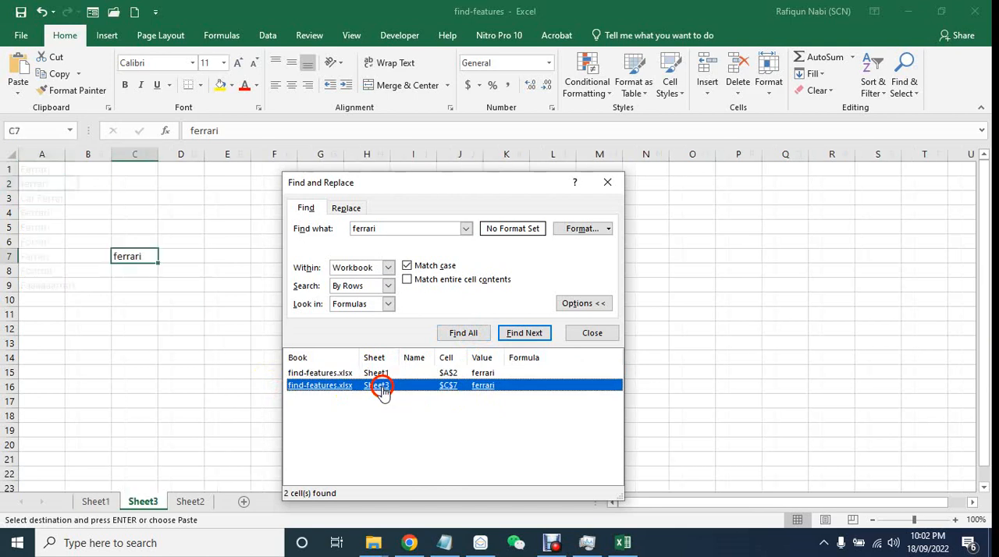
pyautogui.click(96, 501)
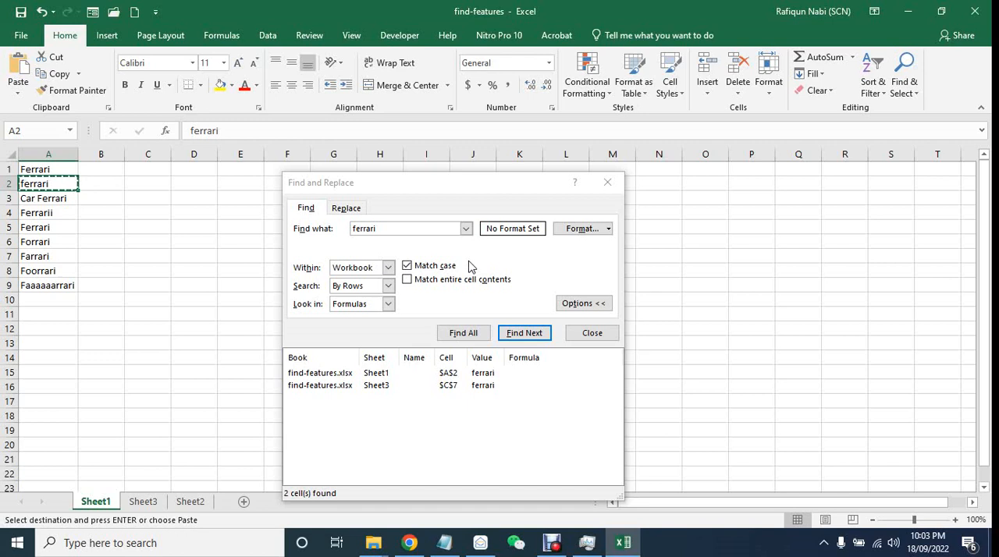
# - Enable Match entire cell contents, find all whole-cell matches for "ferrari" in the workbook and step through them
pyautogui.click(433, 286)
pyautogui.click(433, 286)
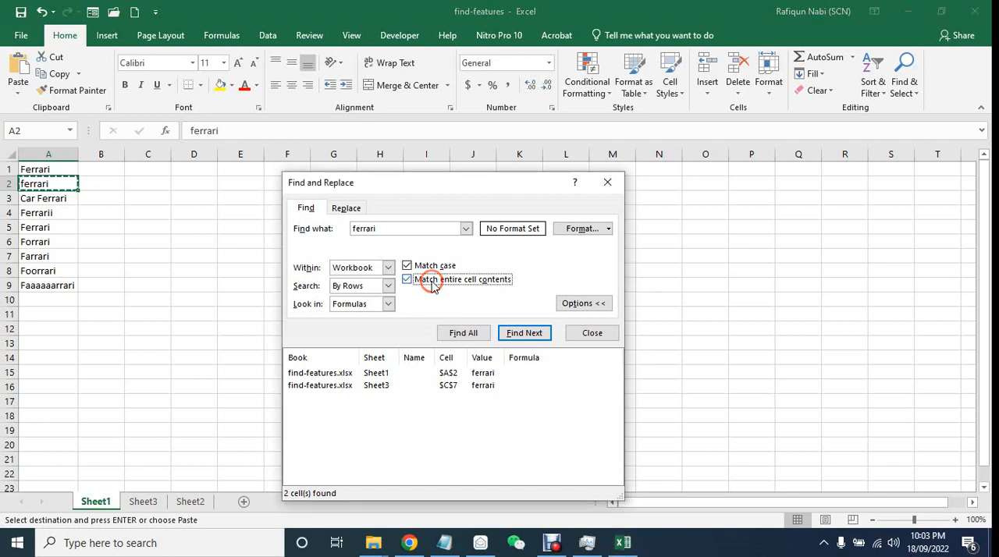
pyautogui.click(462, 335)
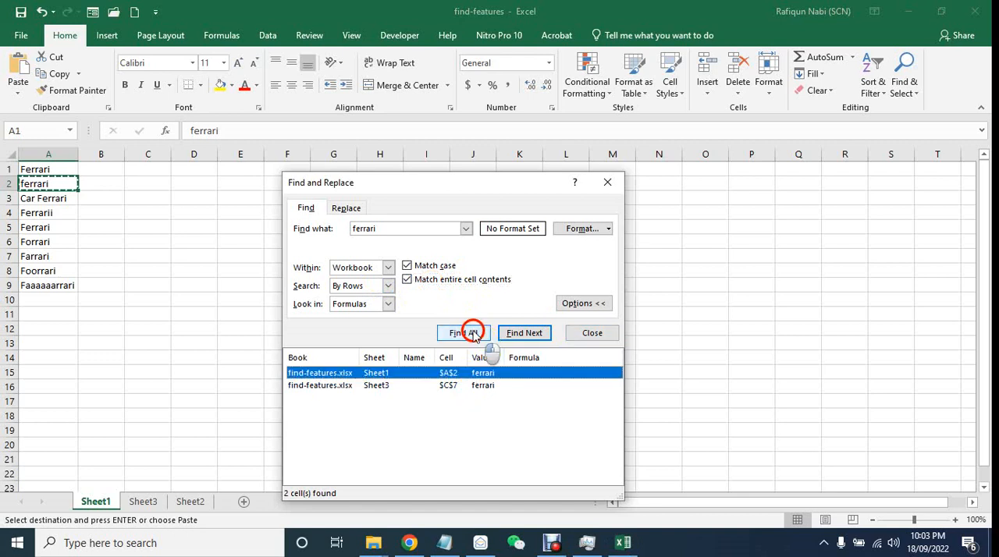
pyautogui.click(470, 333)
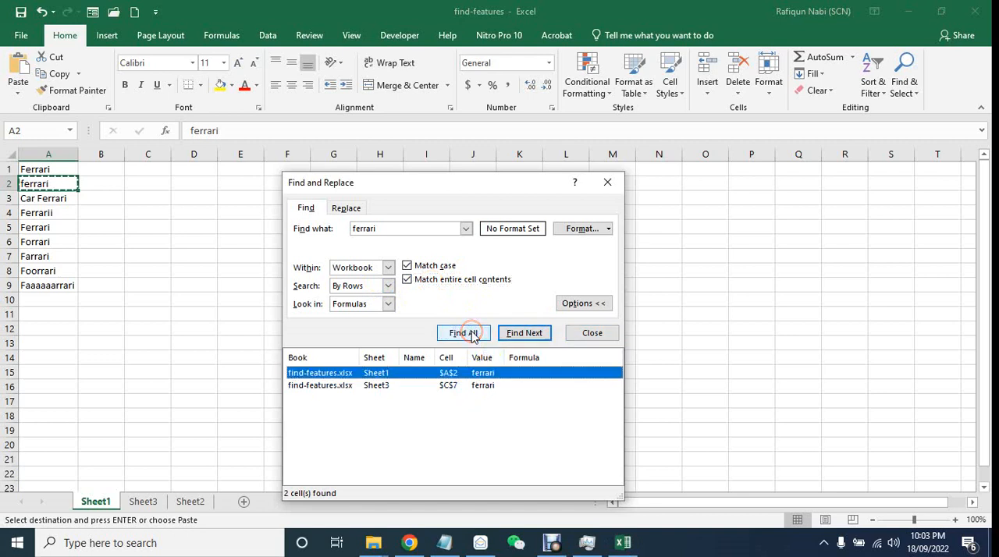
pyautogui.click(514, 333)
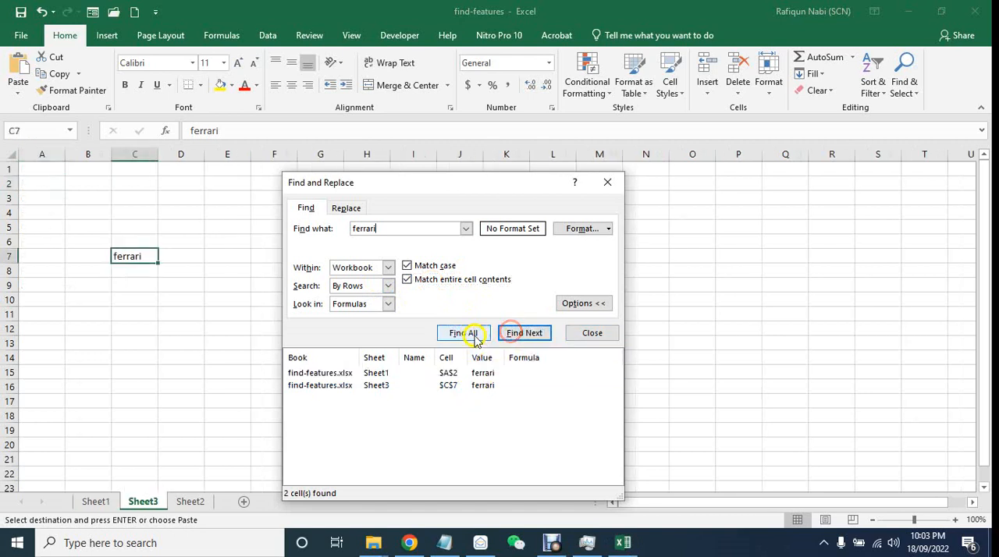
pyautogui.click(453, 385)
pyautogui.click(487, 334)
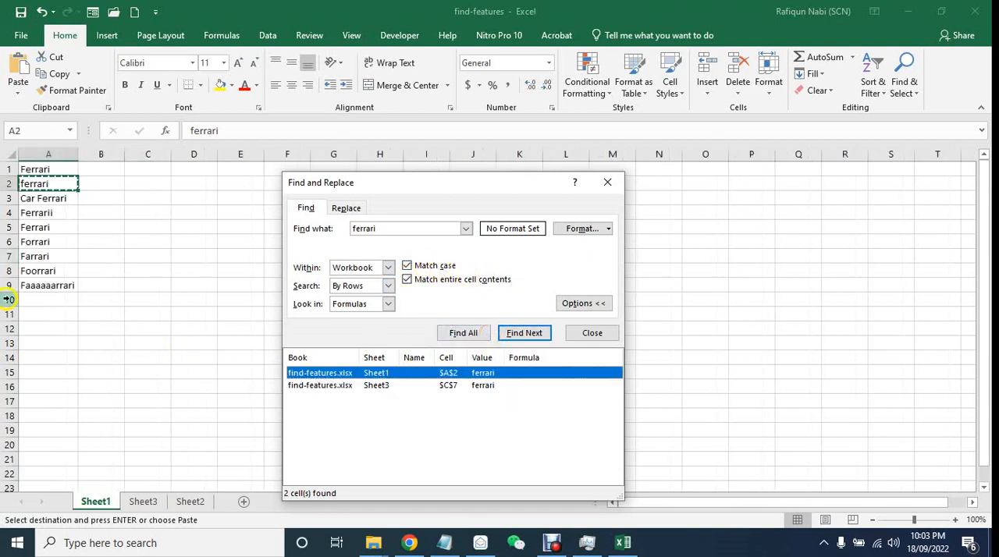
# - Copy the entry from cell A2 into cell A11 of Sheet1 and extend it to "ferrari car"
pyautogui.rightClick(63, 185)
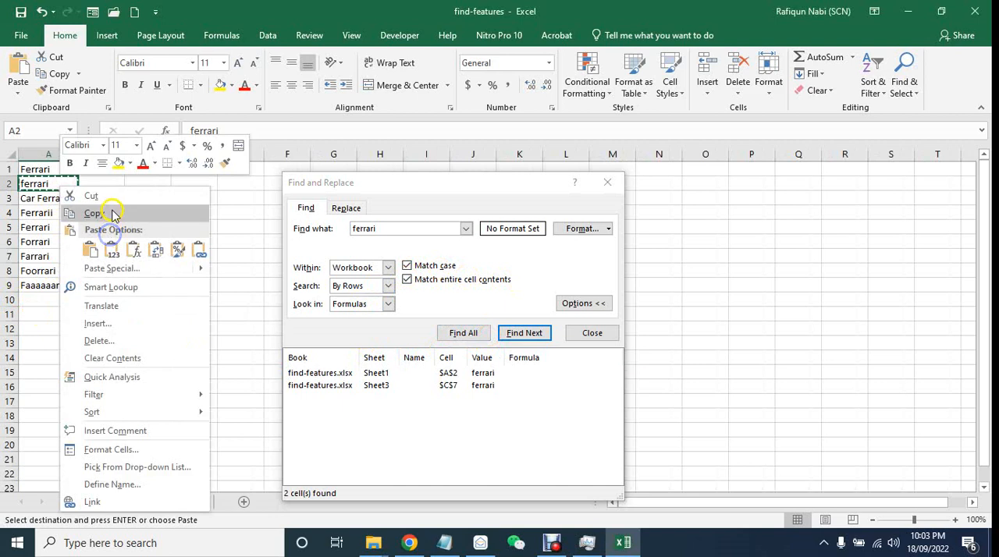
pyautogui.click(112, 211)
pyautogui.click(67, 321)
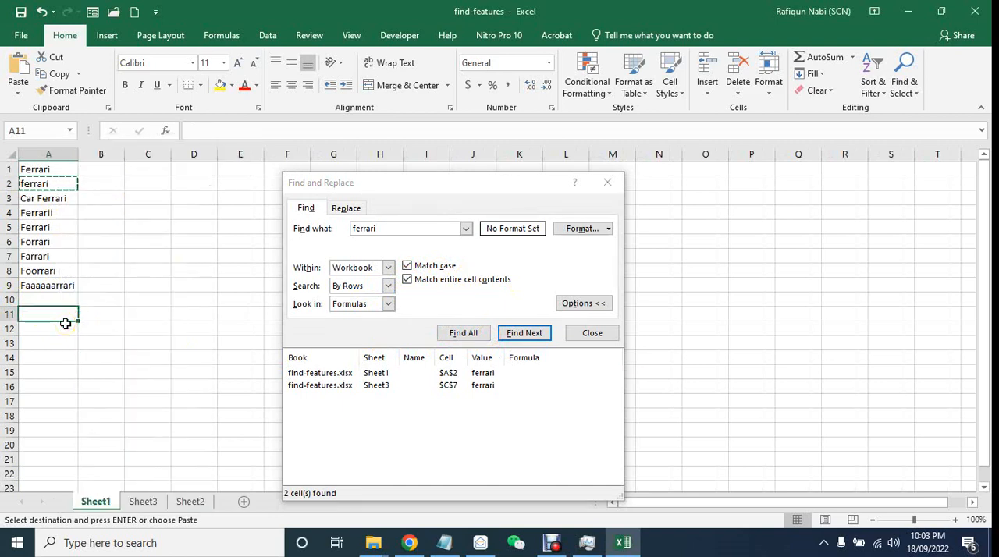
pyautogui.hotkey('ctrl', 'v')
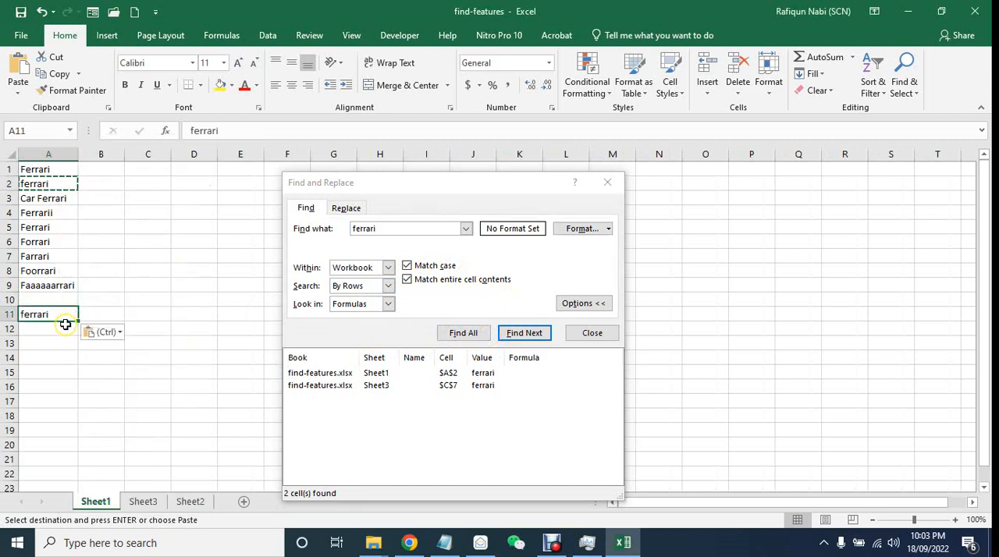
pyautogui.doubleClick(65, 315)
pyautogui.write('car')
pyautogui.press('Return')
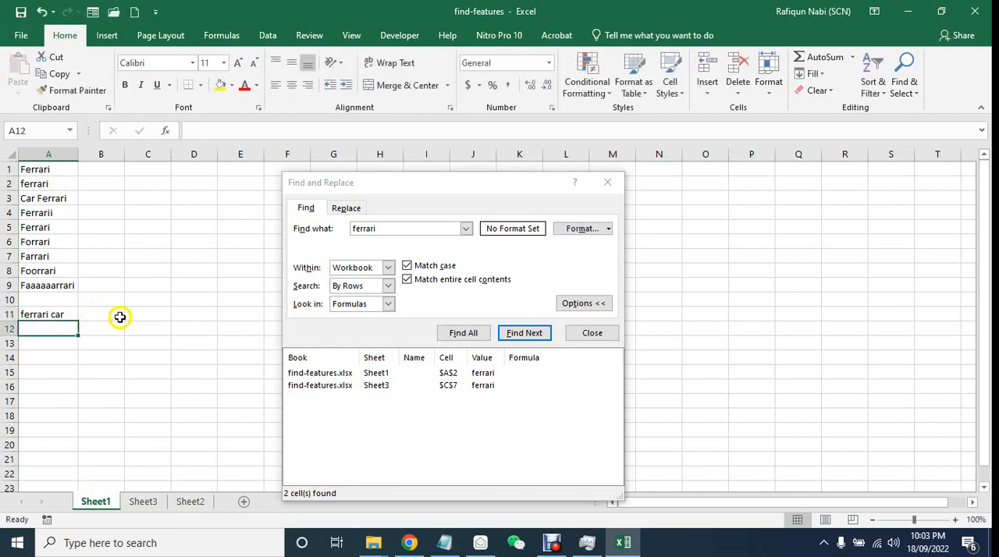
# - Repeat the whole-cell search for "ferrari" and visit the matches in Sheet3 cell C7 and Sheet1 cell A2
pyautogui.click(60, 187)
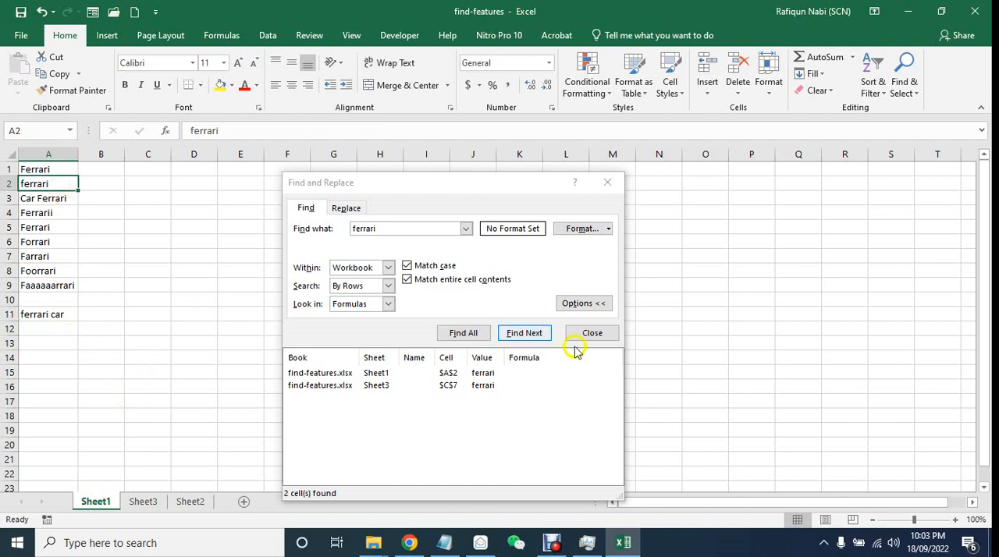
pyautogui.click(458, 335)
pyautogui.click(351, 385)
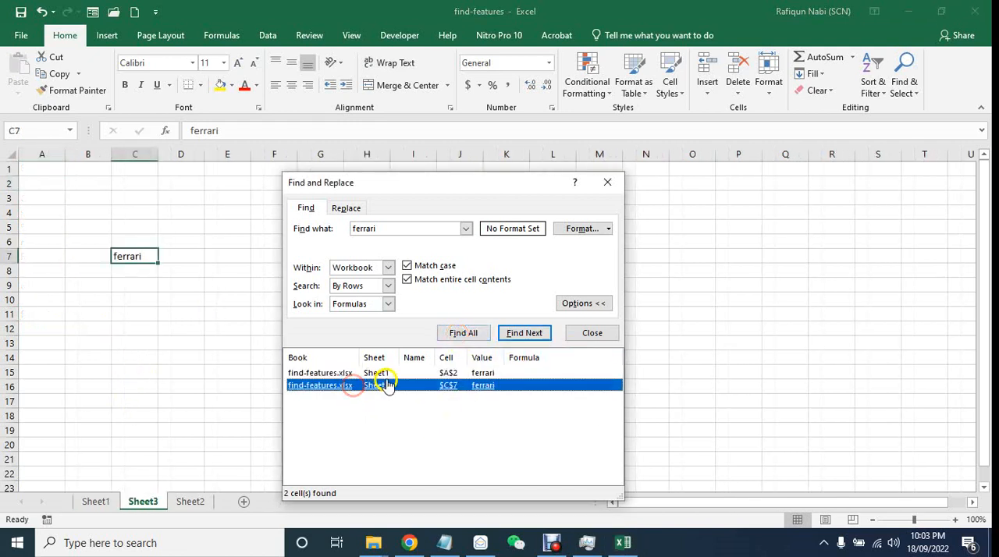
pyautogui.click(386, 375)
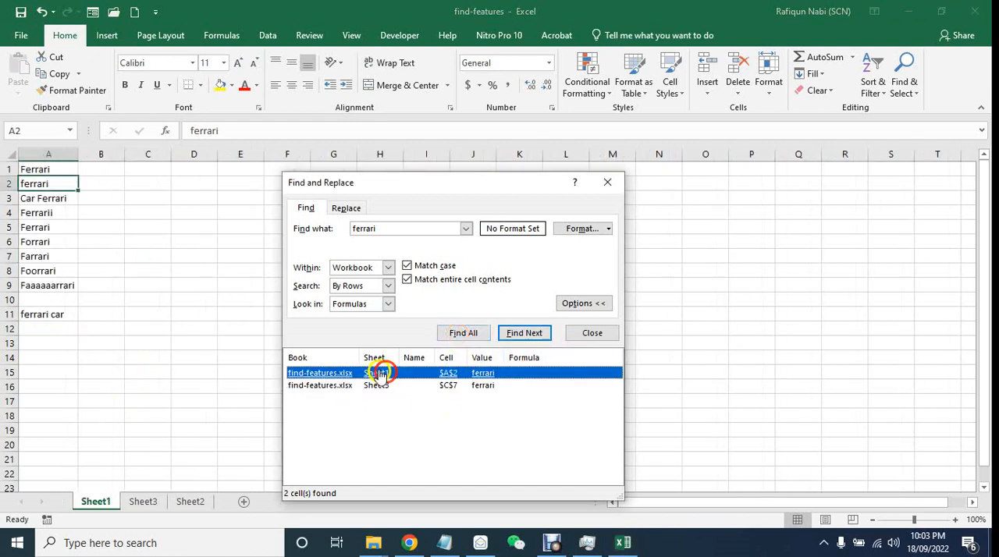
# - Disable Match entire cell contents, find all matches again and visit the matches in cells A11, C7 and A2
pyautogui.click(447, 283)
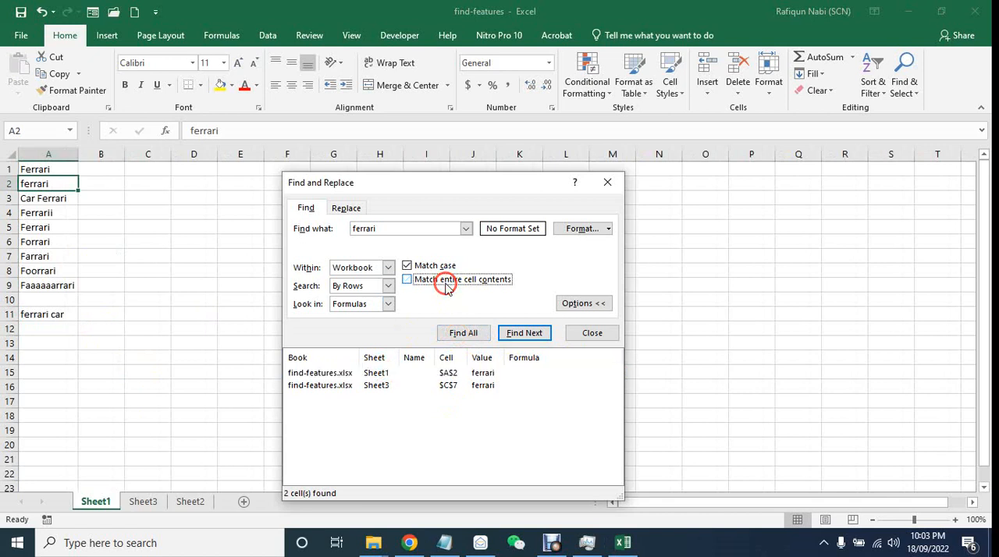
pyautogui.click(453, 345)
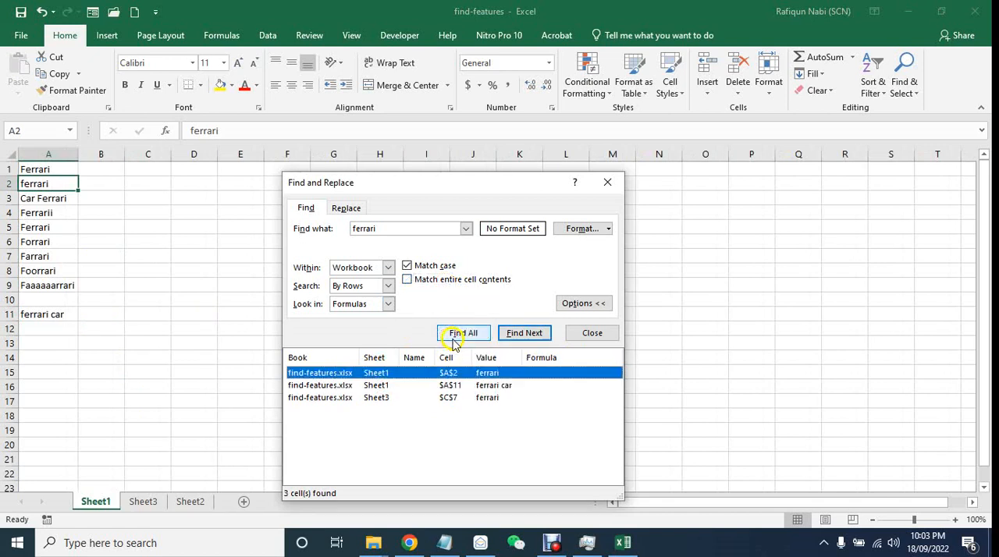
pyautogui.click(447, 385)
pyautogui.click(449, 399)
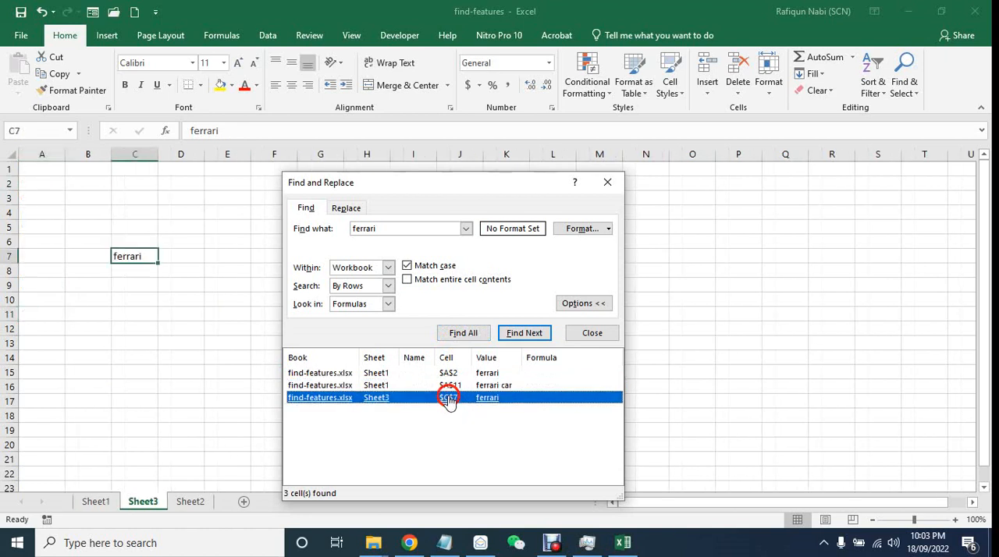
pyautogui.click(450, 373)
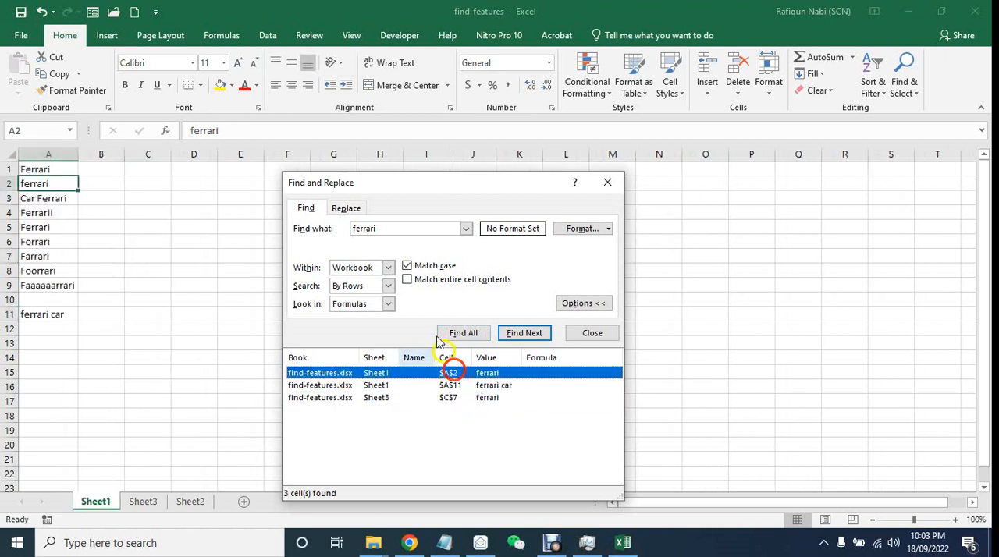
# - Turn Match entire cell contents back on for the "ferrari" search
pyautogui.click(438, 286)
pyautogui.click(449, 289)
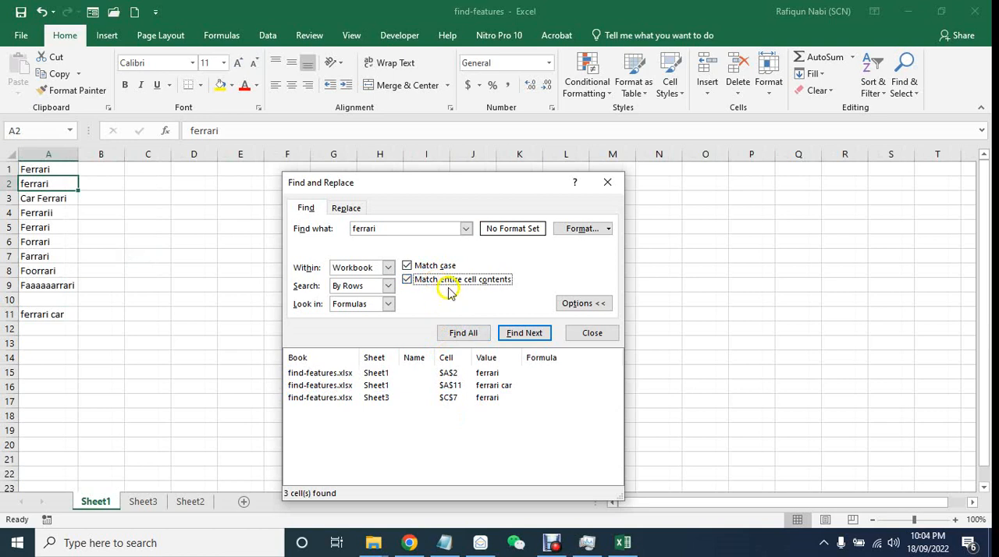
pyautogui.click(445, 236)
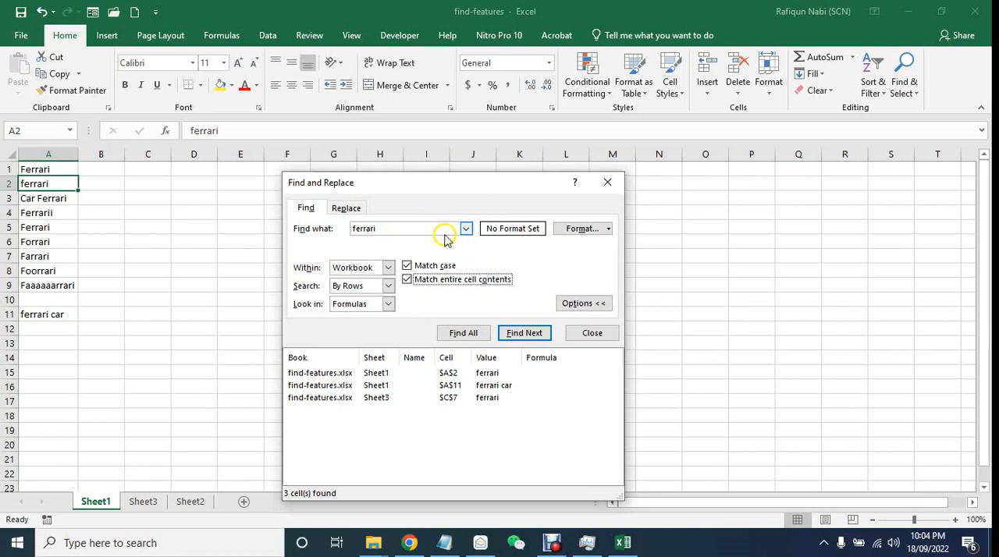
pyautogui.click(483, 335)
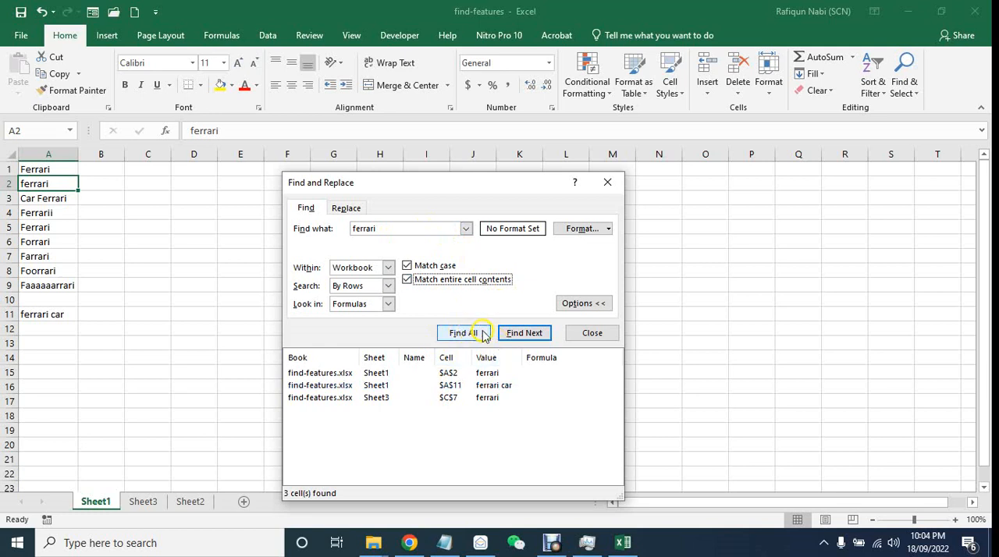
# - Turn off Match entire cell contents and Match case, and view the Find Format criteria without setting any
pyautogui.click(467, 283)
pyautogui.click(456, 277)
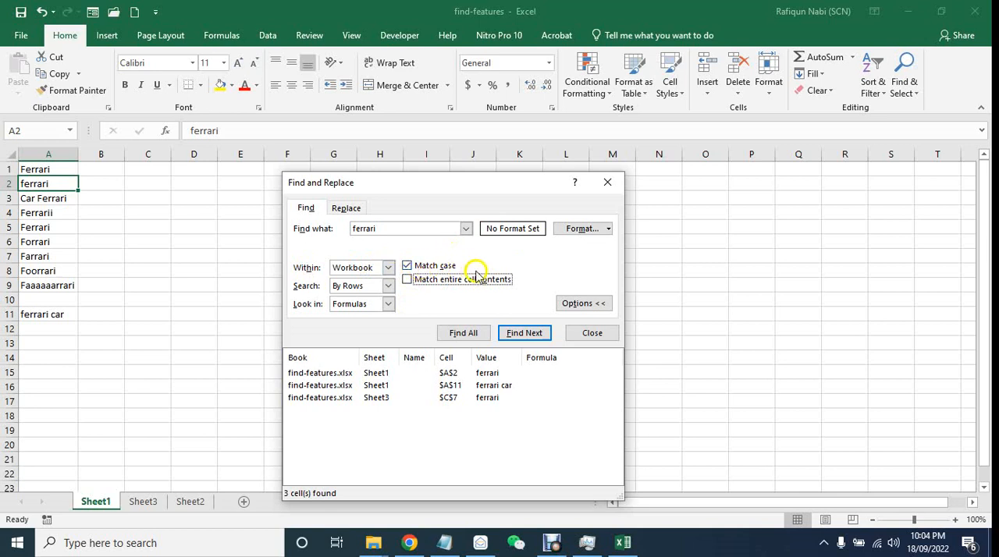
pyautogui.click(422, 268)
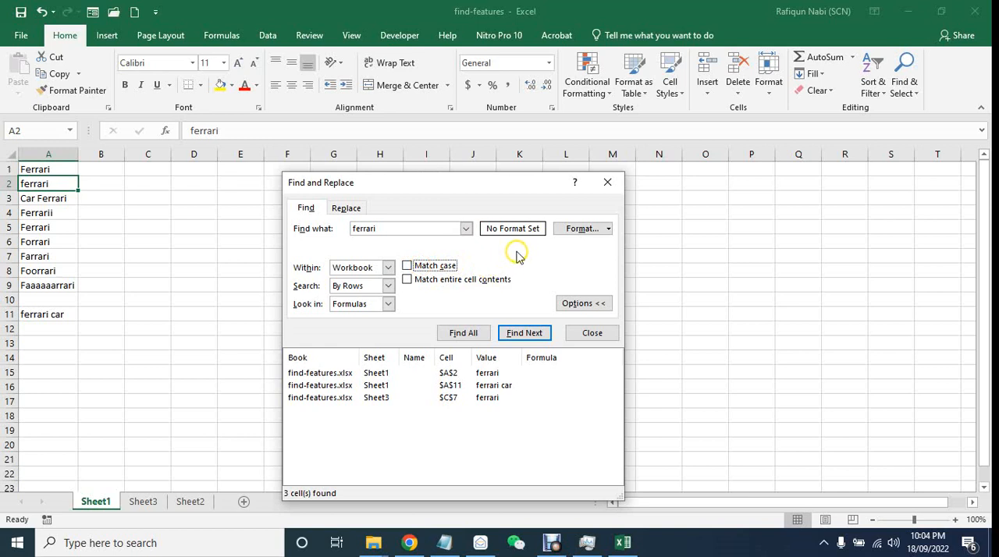
pyautogui.click(575, 232)
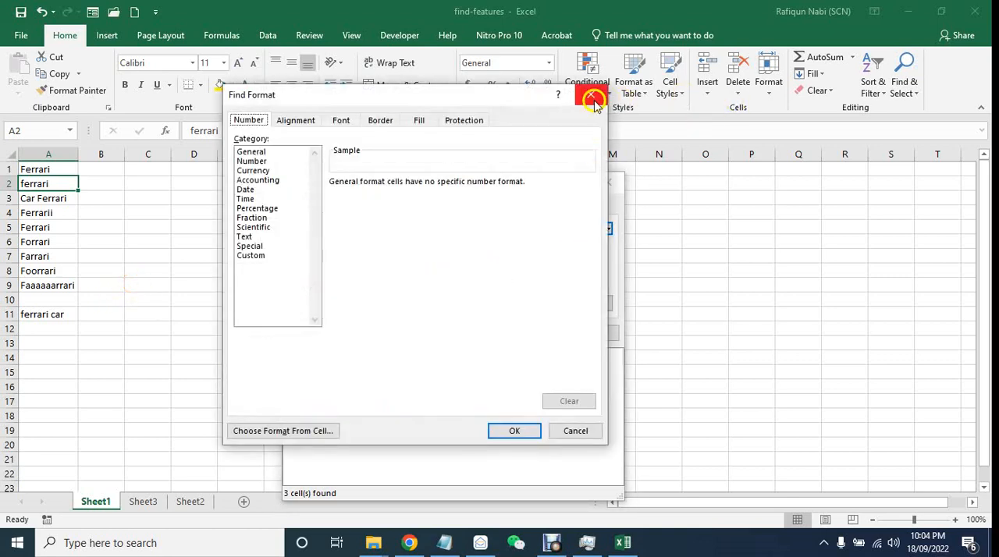
pyautogui.click(591, 94)
# - Fill cell A2 of Sheet1 with yellow
pyautogui.click(100, 329)
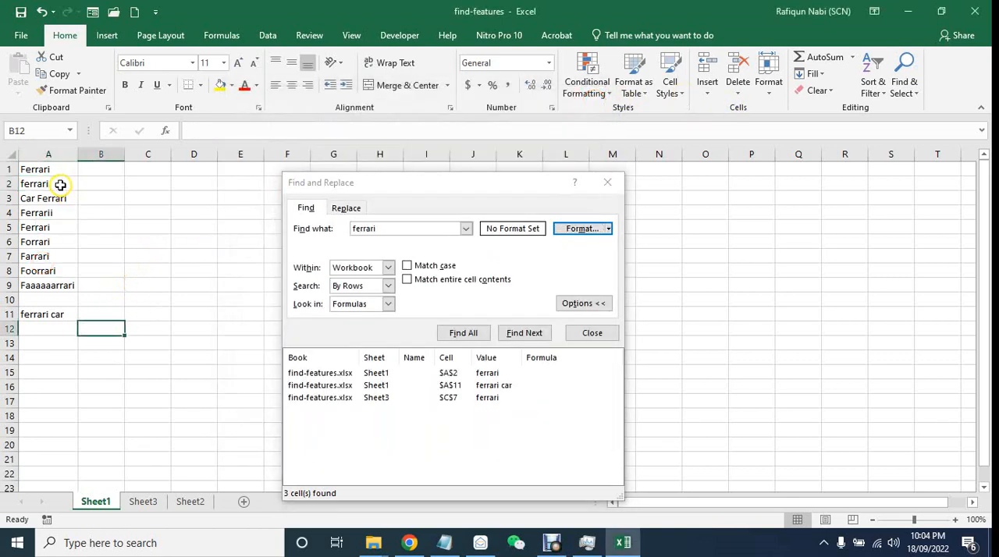
pyautogui.click(61, 185)
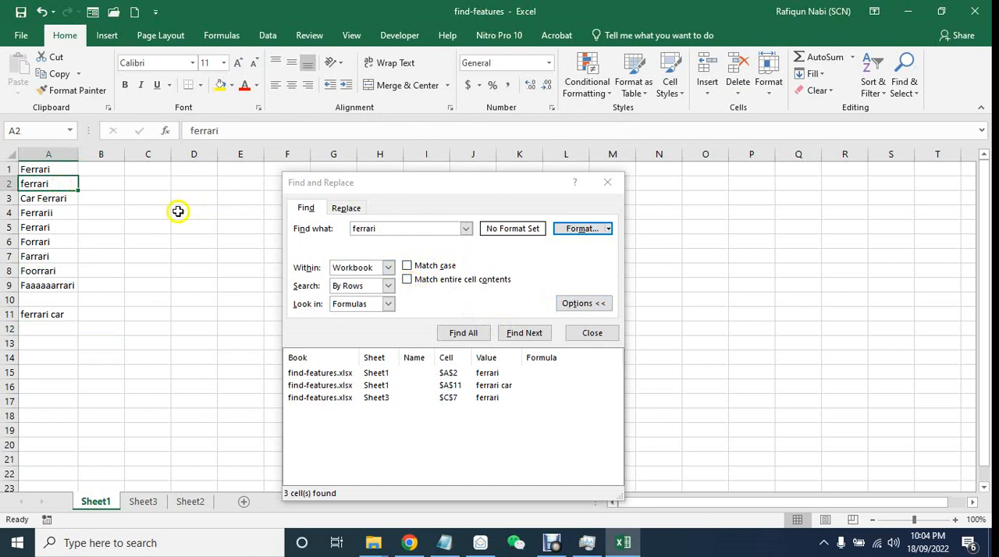
pyautogui.click(219, 84)
pyautogui.click(139, 231)
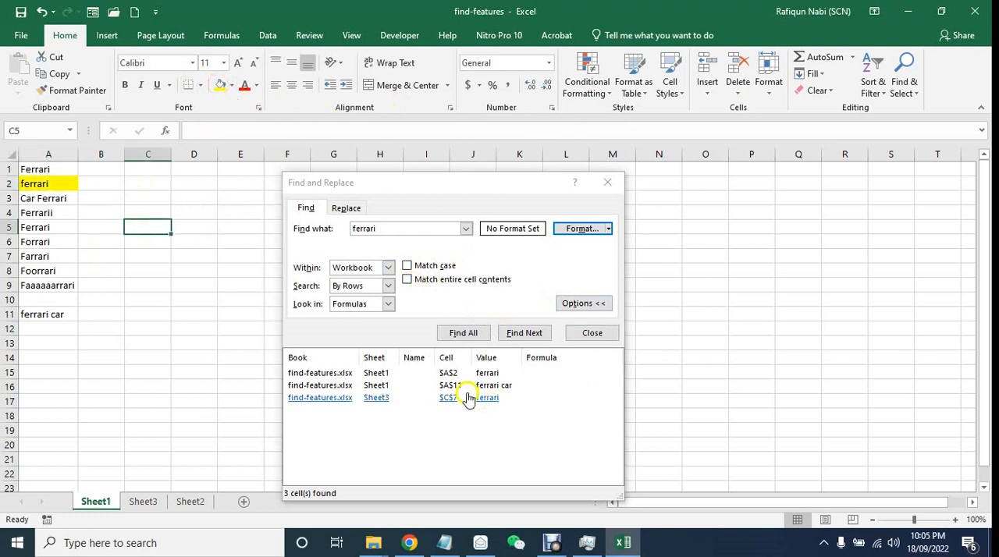
# - Find all matches for "ferrari" regardless of case, and repeat the search with Match case enabled
pyautogui.click(461, 334)
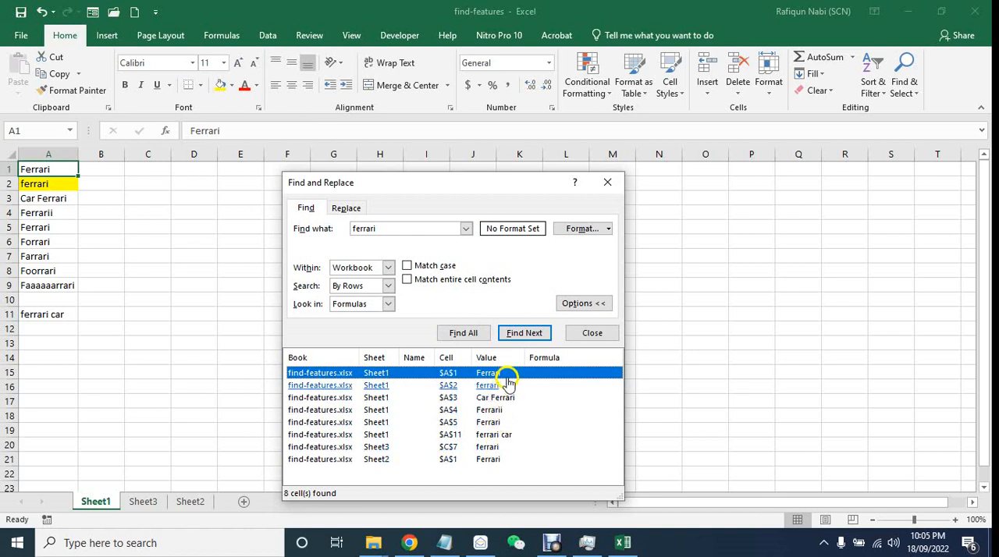
pyautogui.click(444, 267)
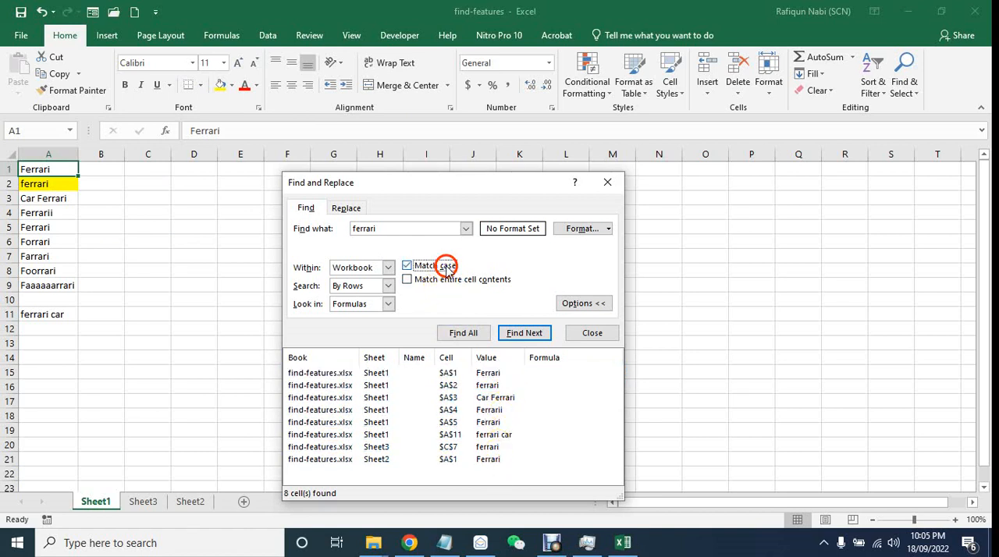
pyautogui.click(482, 333)
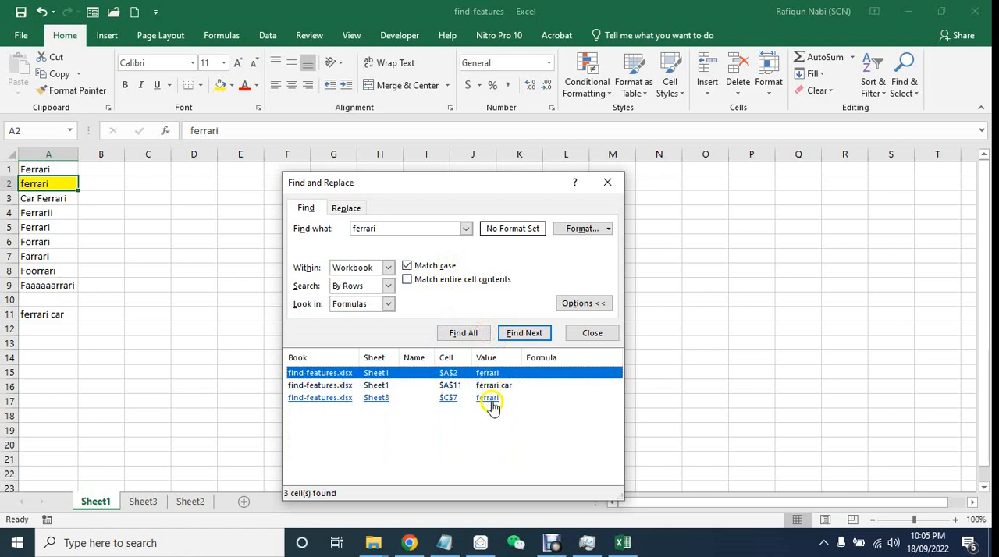
# - Compare cells A1, A2 and A11 on Sheet1 with the search results, check Sheet3 and return to Sheet1
pyautogui.click(64, 169)
pyautogui.click(61, 186)
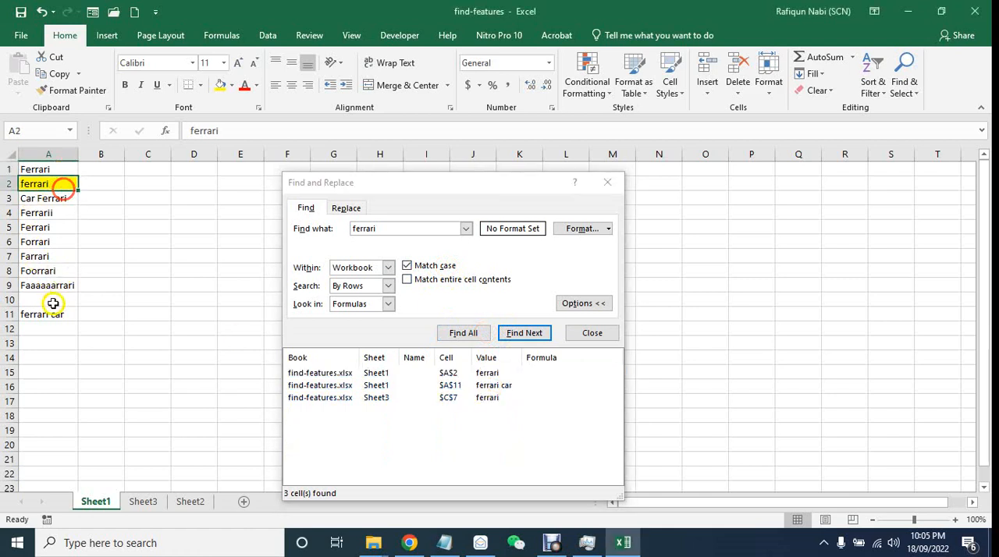
pyautogui.click(51, 314)
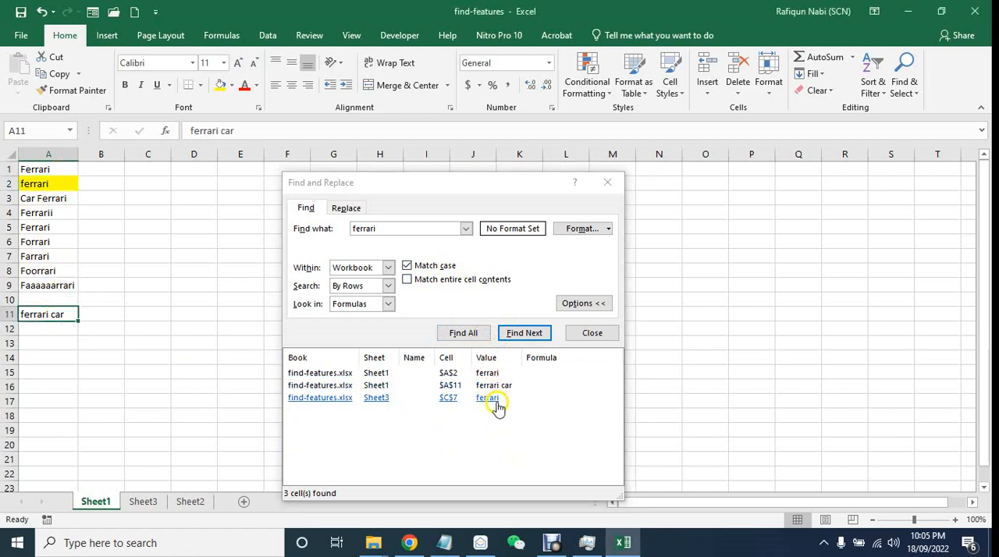
pyautogui.click(153, 502)
pyautogui.click(110, 503)
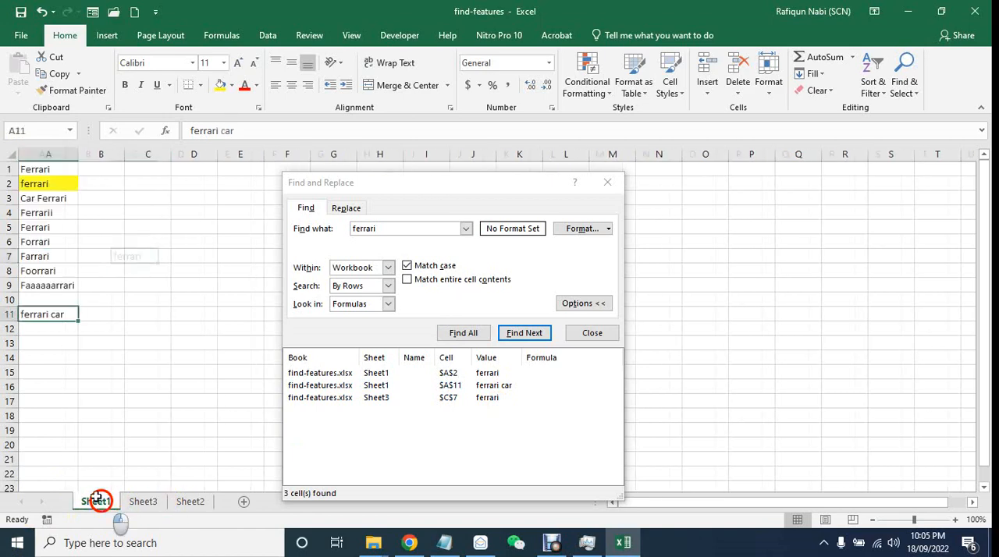
# - Add a yellow fill to the search format and find all case-matching "ferrari" cells in the workbook
pyautogui.click(572, 275)
pyautogui.click(584, 230)
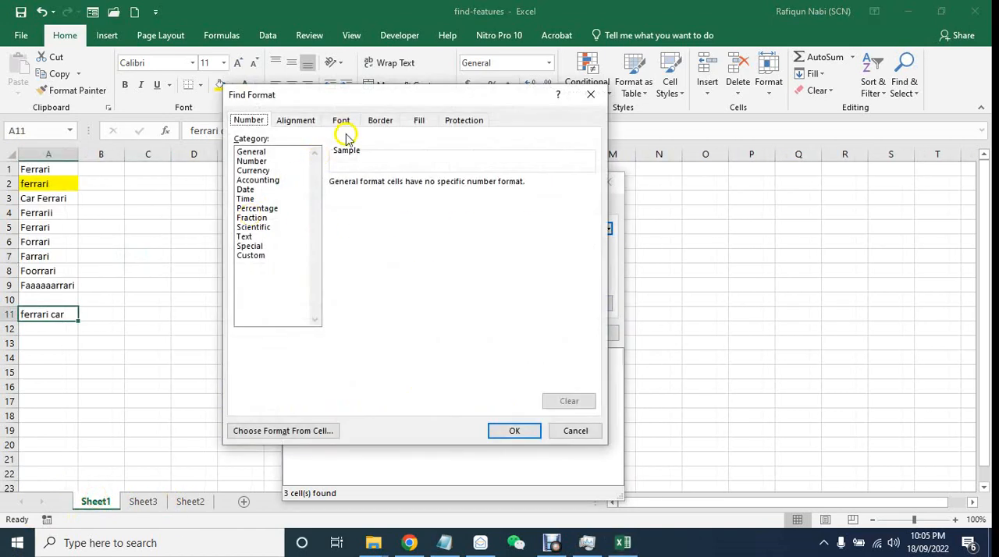
pyautogui.click(419, 121)
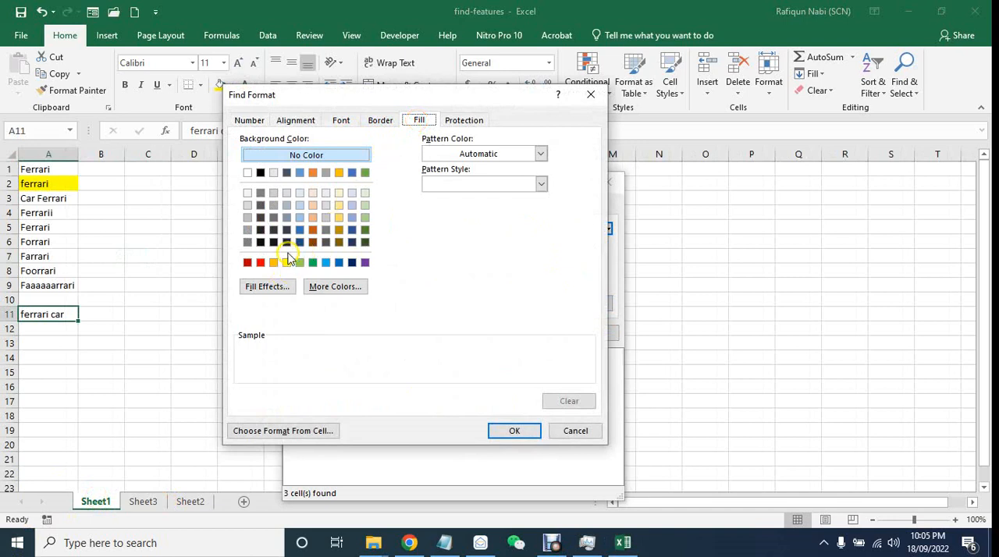
pyautogui.click(534, 431)
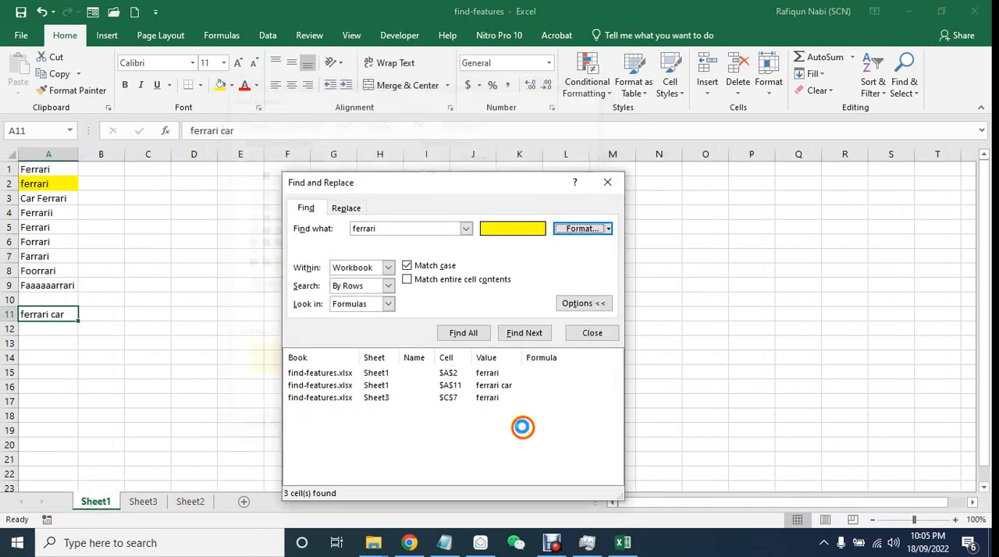
pyautogui.click(468, 332)
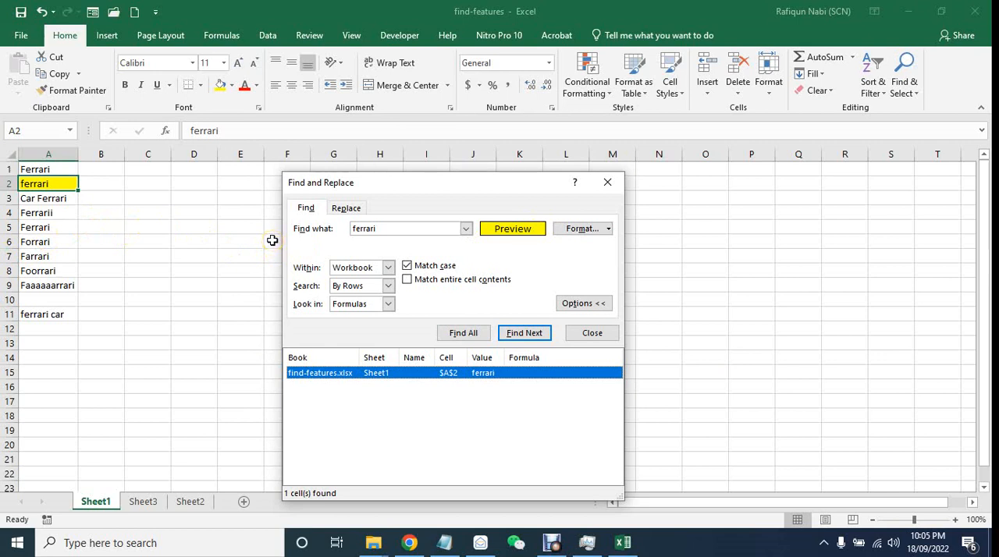
# - Turn off Match case and find all yellow-filled cells matching the single-character wildcard pattern f?rrari
pyautogui.hotkey('alt', 'c')
pyautogui.click(361, 231)
pyautogui.press('BackSpace')
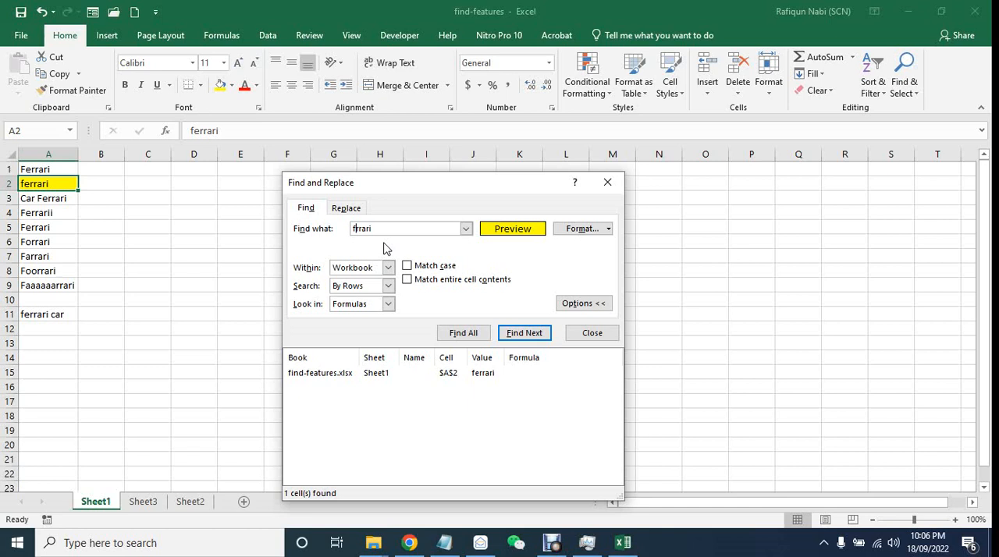
pyautogui.write('?')
pyautogui.click(469, 331)
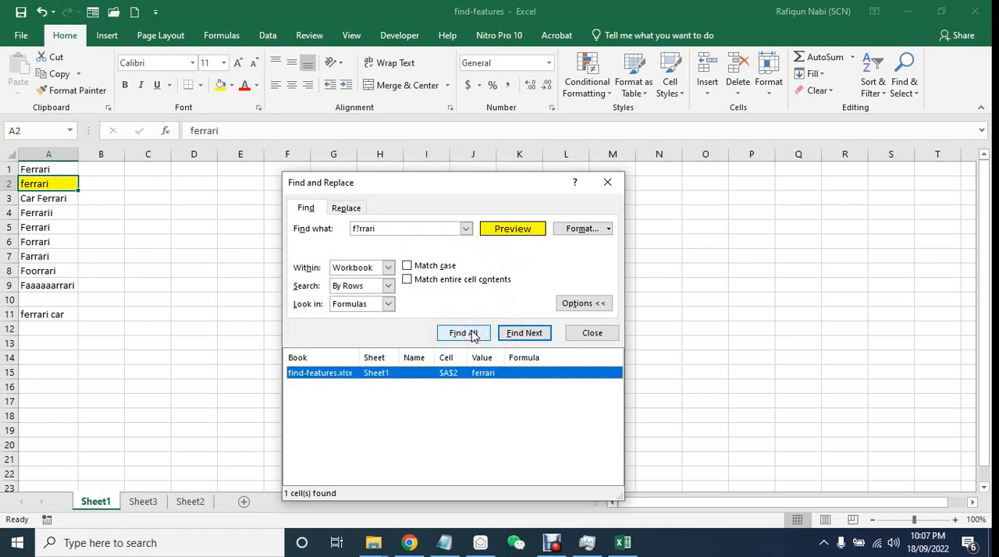
# - Clear the yellow fill from the search format and find all matches for f?rrari again
pyautogui.click(583, 228)
pyautogui.click(569, 402)
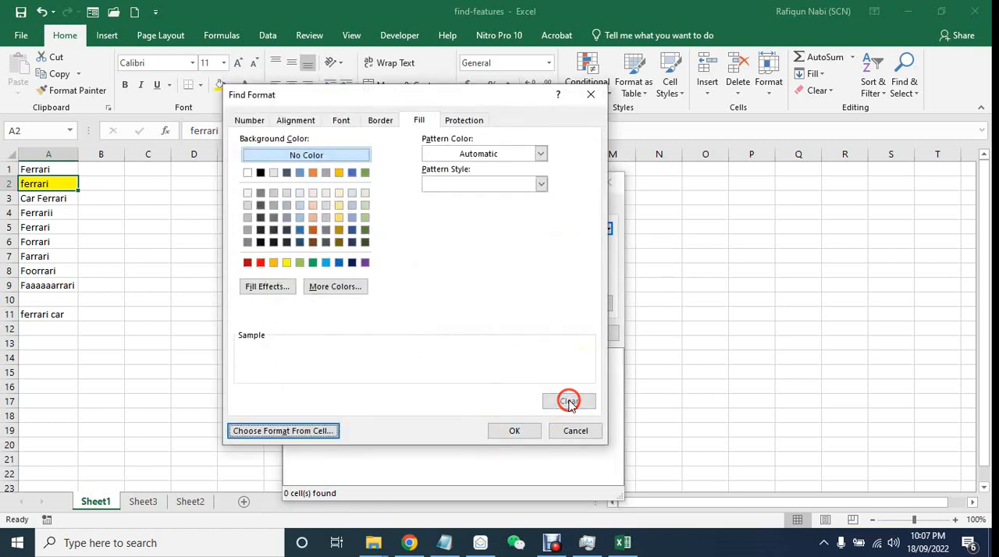
pyautogui.click(249, 121)
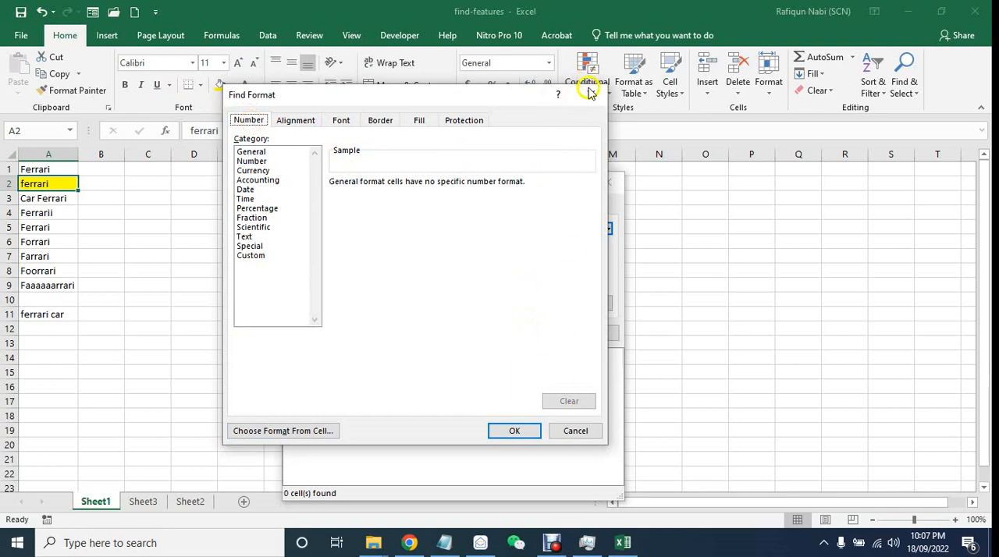
pyautogui.click(521, 433)
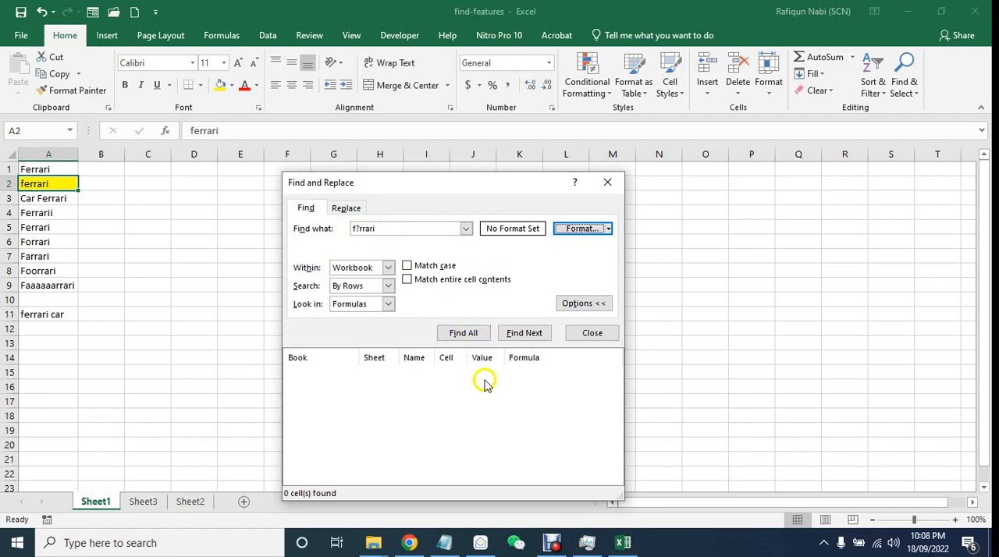
pyautogui.click(479, 343)
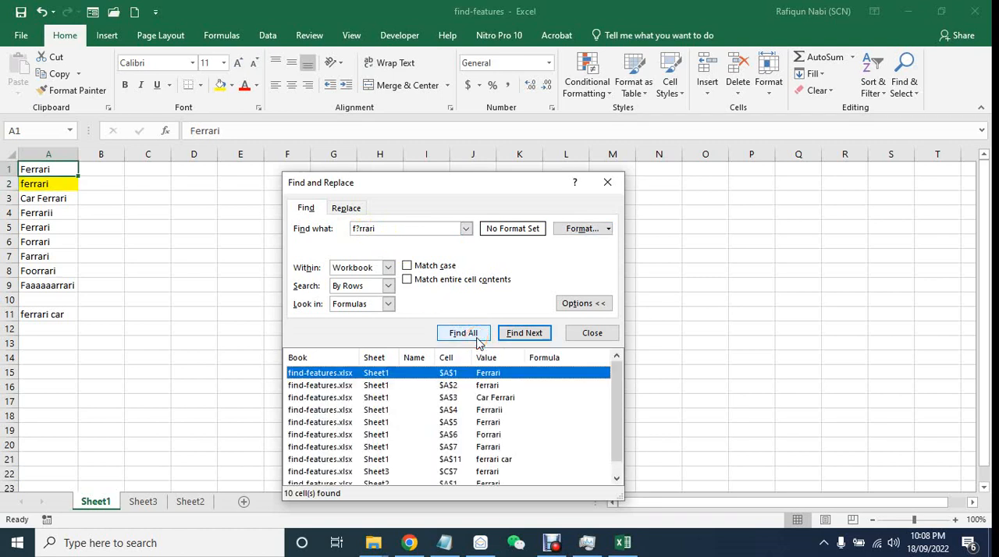
# - Review the f?rrari results across the workbook, including Forrari, Farrari and ferrari car on Sheet1
pyautogui.scroll(-1, 489, 418)
pyautogui.scroll(1, 489, 418)
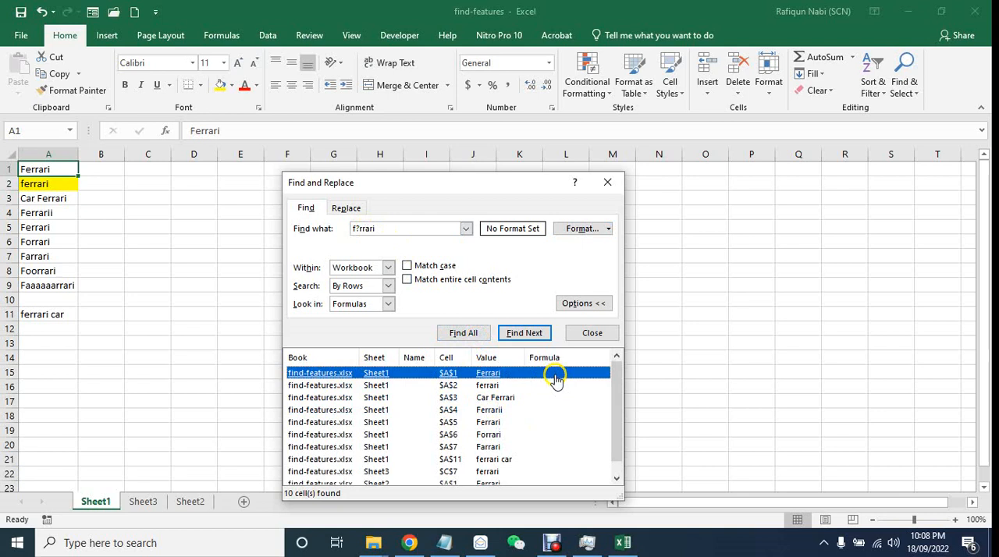
pyautogui.click(498, 387)
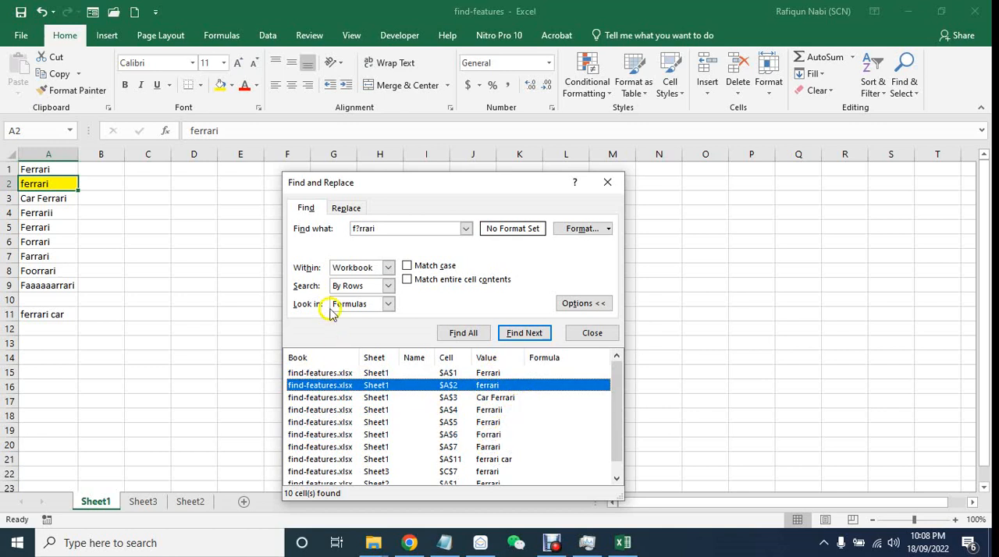
pyautogui.click(420, 233)
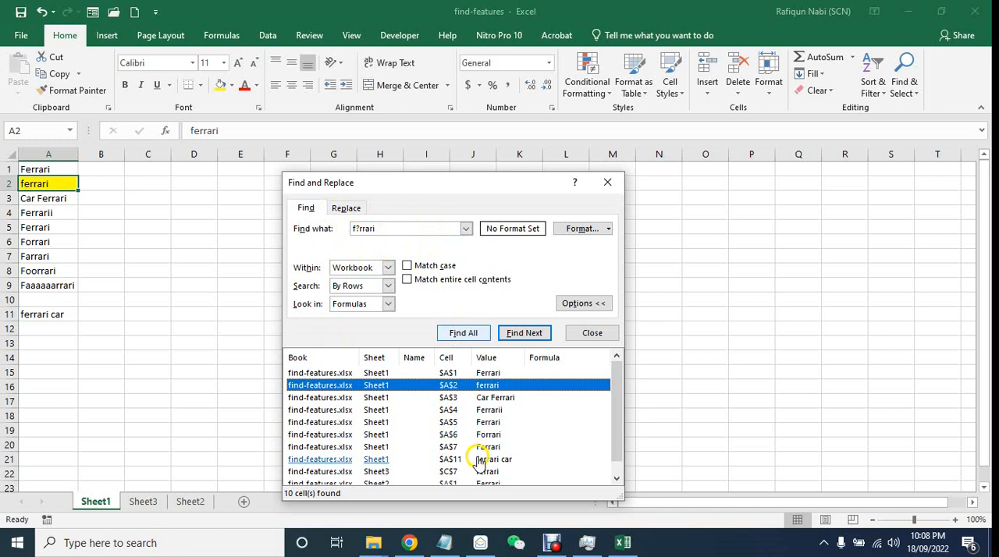
pyautogui.click(492, 435)
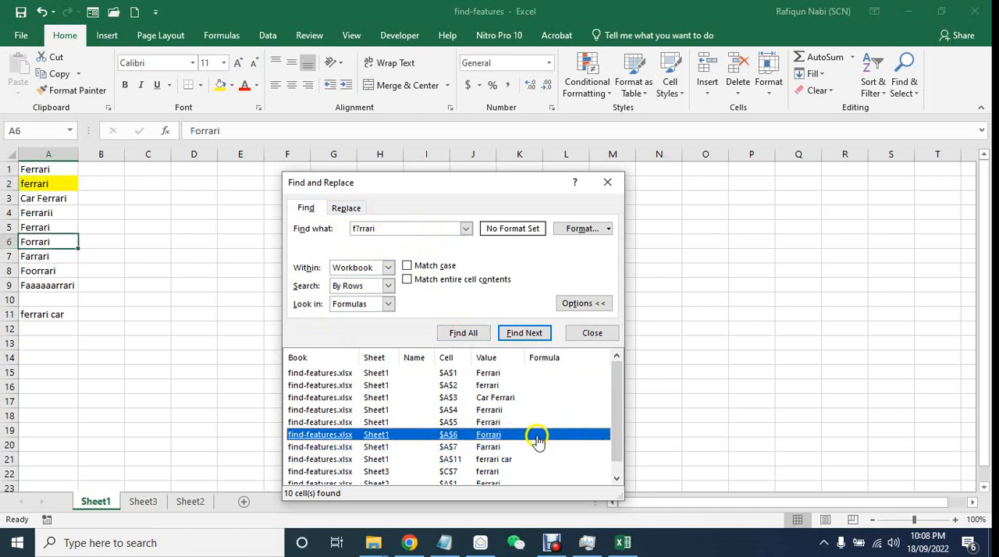
pyautogui.click(498, 437)
pyautogui.scroll(-1, 508, 457)
pyautogui.click(488, 435)
pyautogui.click(564, 439)
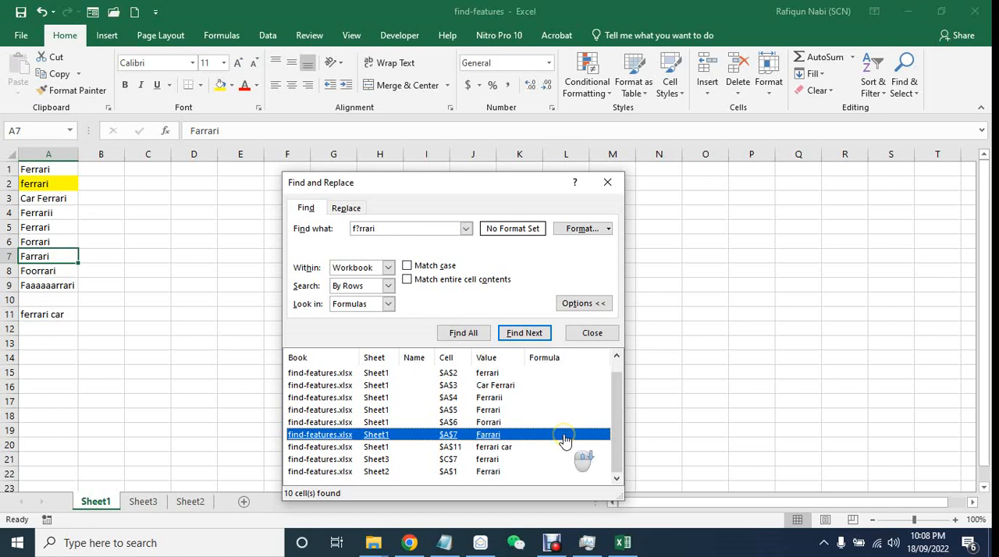
pyautogui.click(485, 470)
pyautogui.click(500, 447)
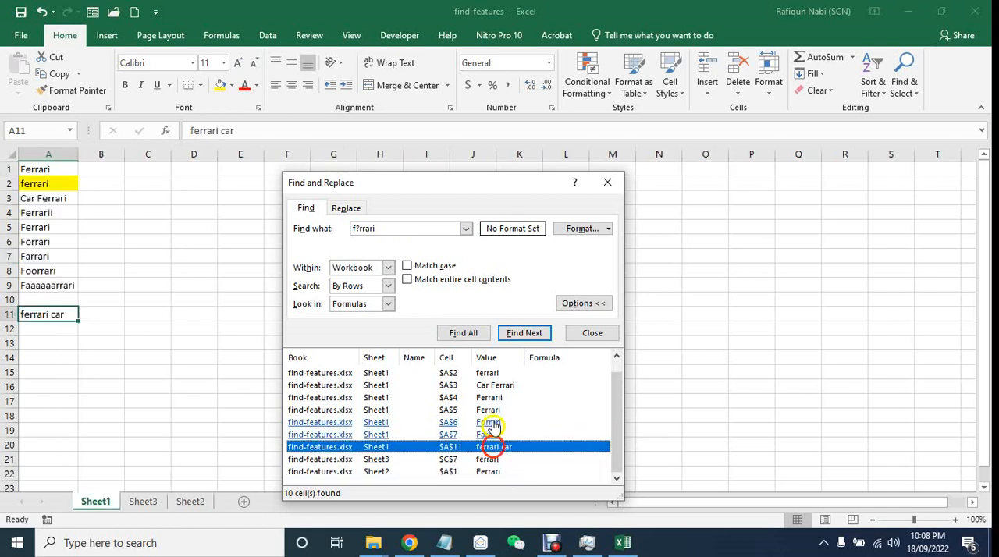
pyautogui.click(494, 410)
pyautogui.click(504, 385)
pyautogui.click(492, 374)
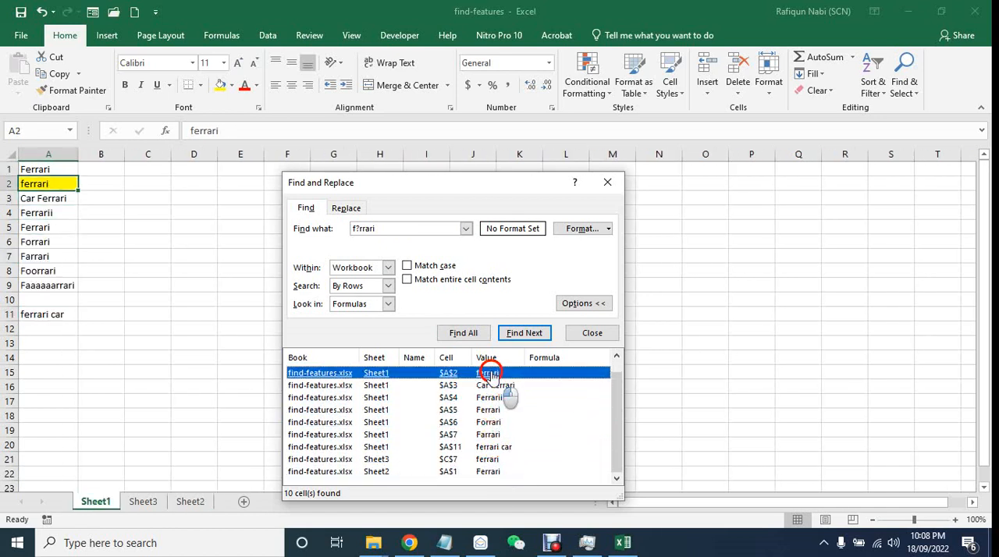
pyautogui.click(490, 410)
pyautogui.click(487, 436)
pyautogui.click(492, 447)
pyautogui.click(492, 459)
pyautogui.click(490, 471)
pyautogui.click(492, 422)
pyautogui.click(492, 398)
pyautogui.click(490, 374)
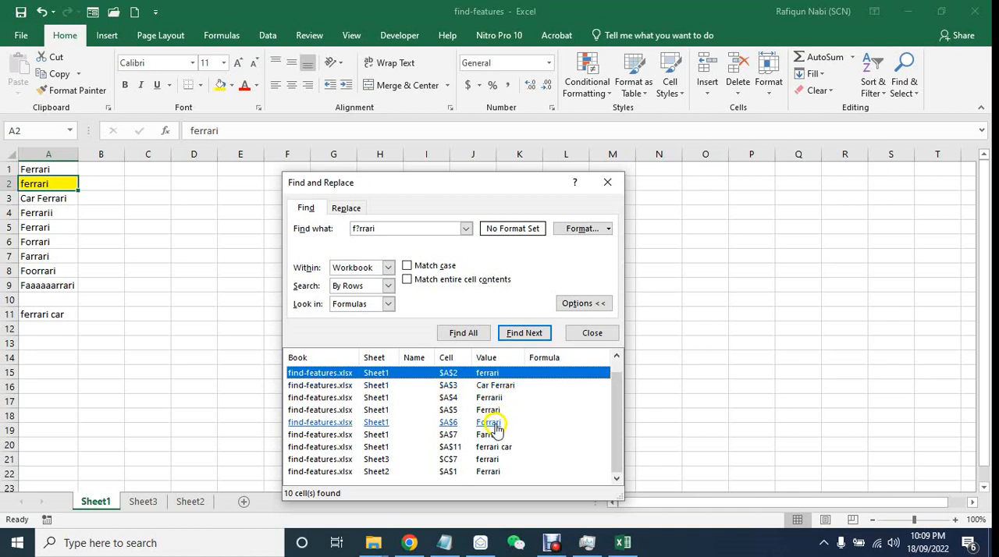
pyautogui.click(494, 447)
# - Change the search text to f*rrari, find all matches in the workbook and examine the Faaaaaarrari match in A9
pyautogui.click(359, 228)
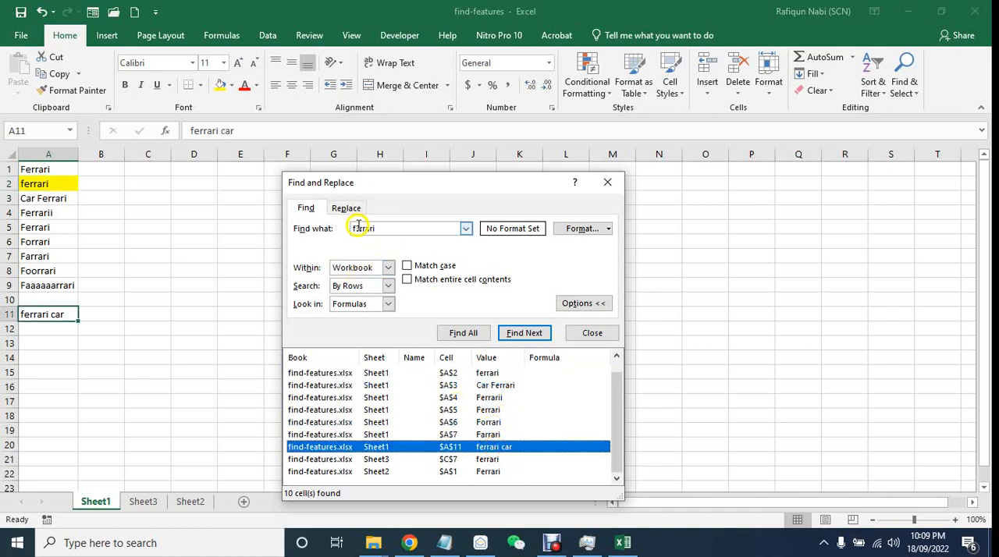
pyautogui.click(363, 228)
pyautogui.click(363, 229)
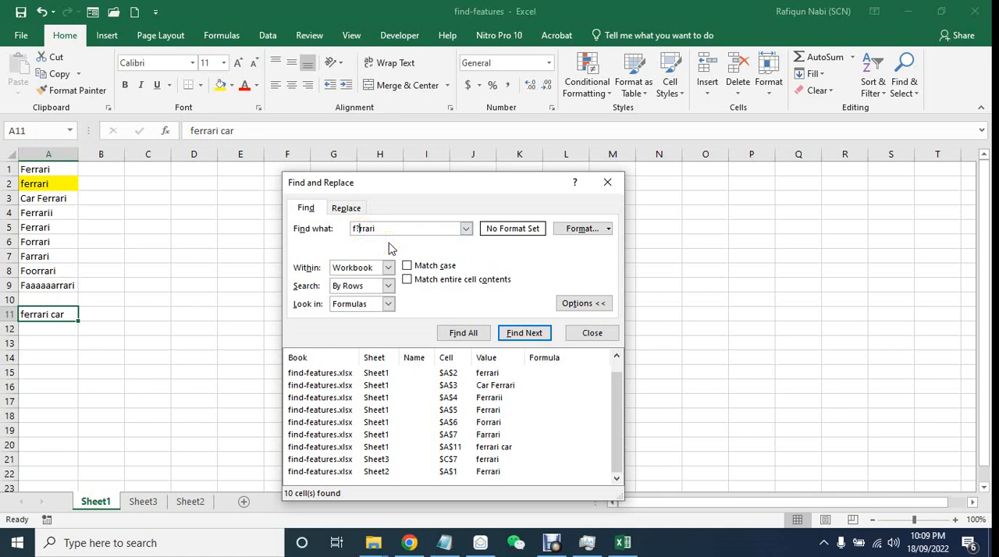
pyautogui.click(362, 228)
pyautogui.press('BackSpace')
pyautogui.write('*')
pyautogui.click(464, 333)
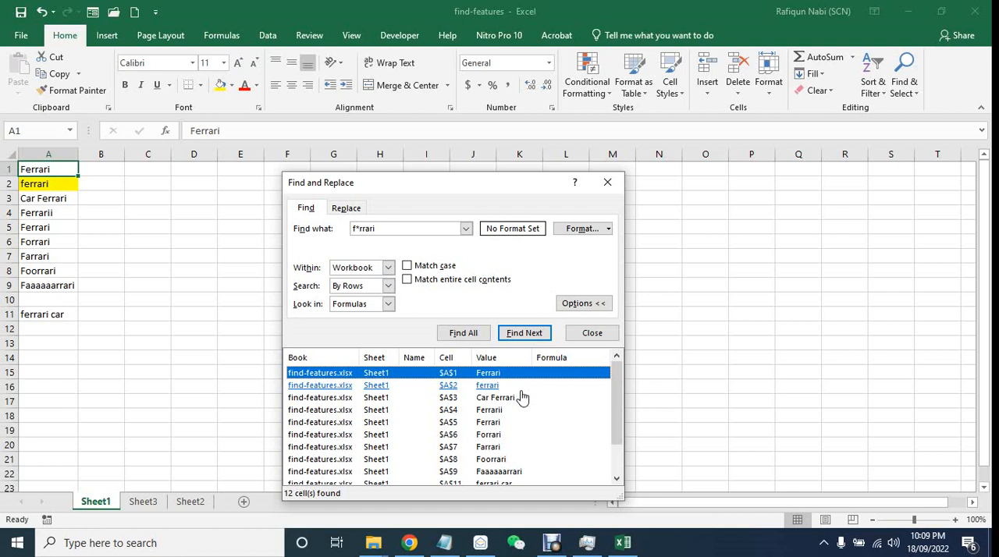
pyautogui.click(503, 473)
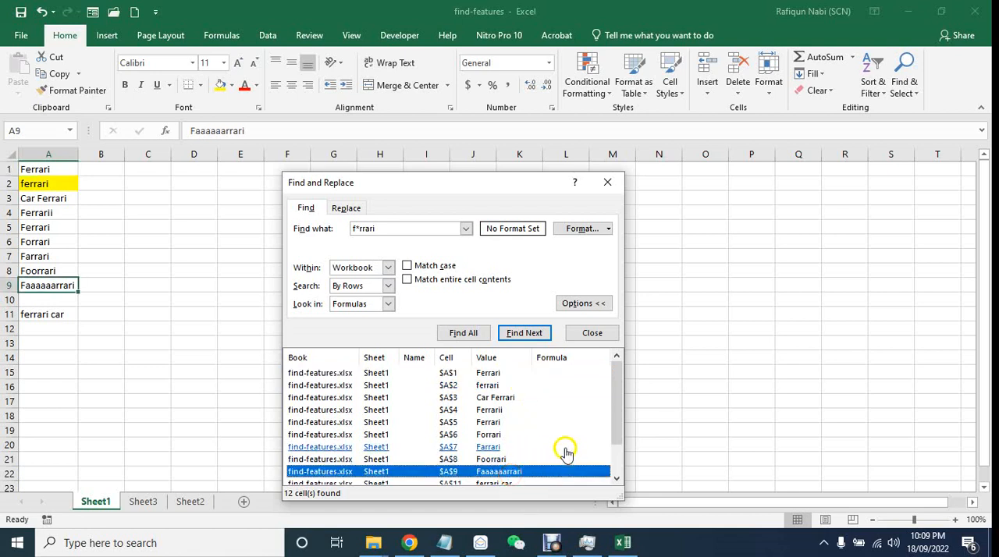
pyautogui.scroll(-1, 567, 455)
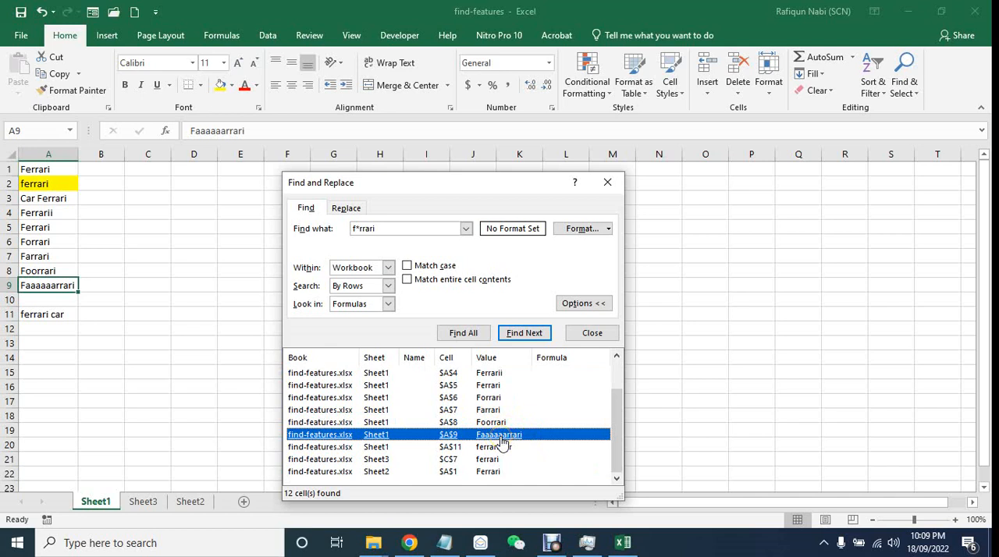
# - Switch the search text back to f?rrari, find all matches and review the list for comparison
pyautogui.click(361, 228)
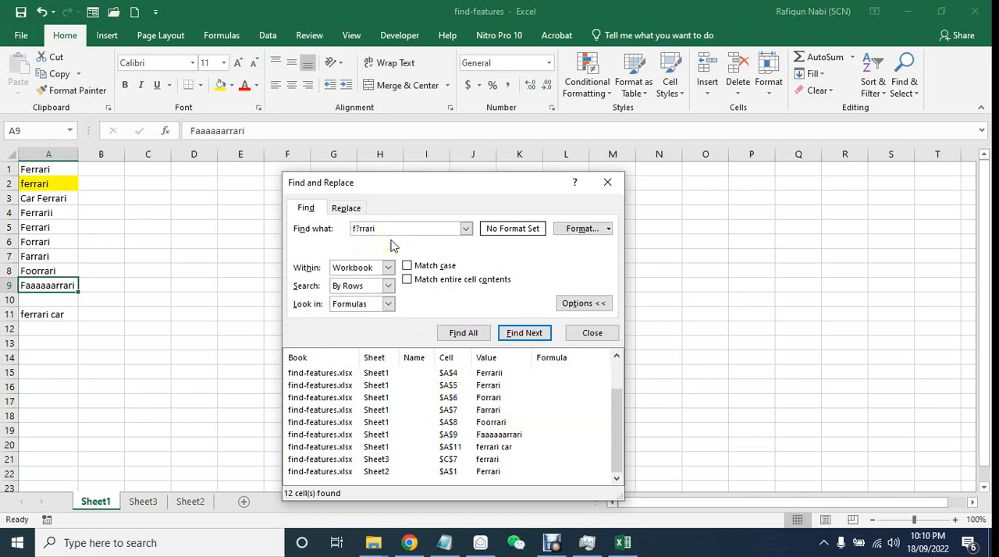
pyautogui.click(463, 332)
pyautogui.scroll(-1, 509, 436)
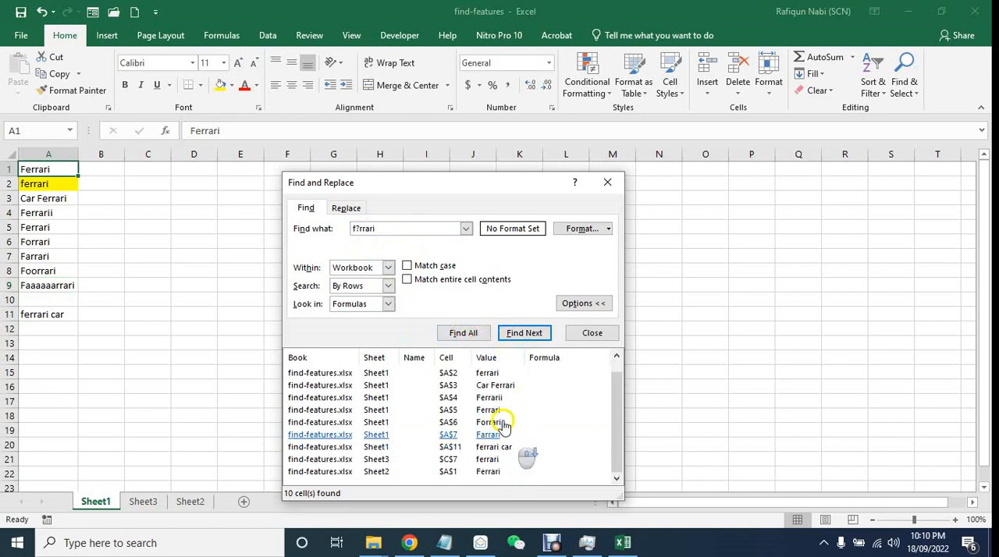
pyautogui.scroll(1, 496, 390)
pyautogui.click(468, 332)
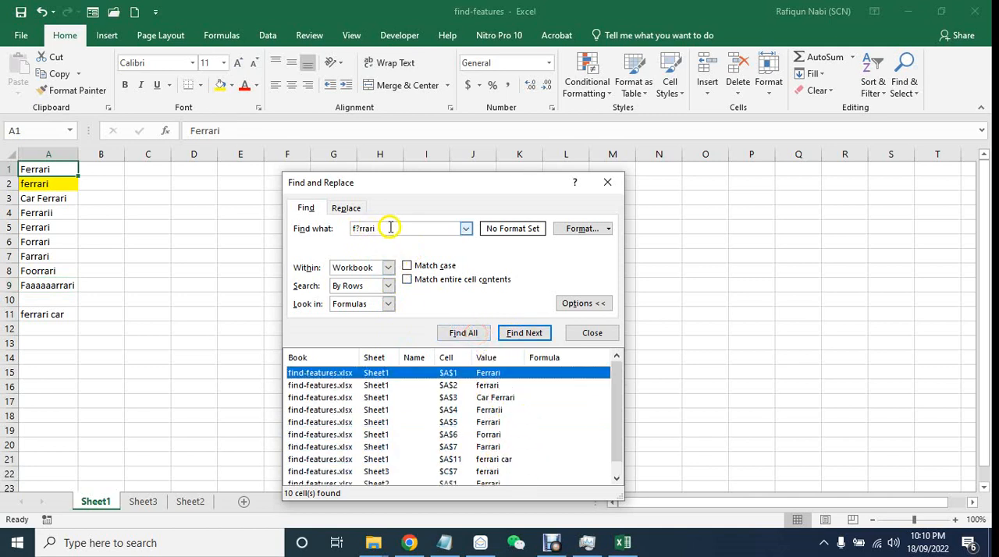
# - Replace the question mark with an asterisk to search for f*rrari, find all matches and review the results
pyautogui.click(360, 229)
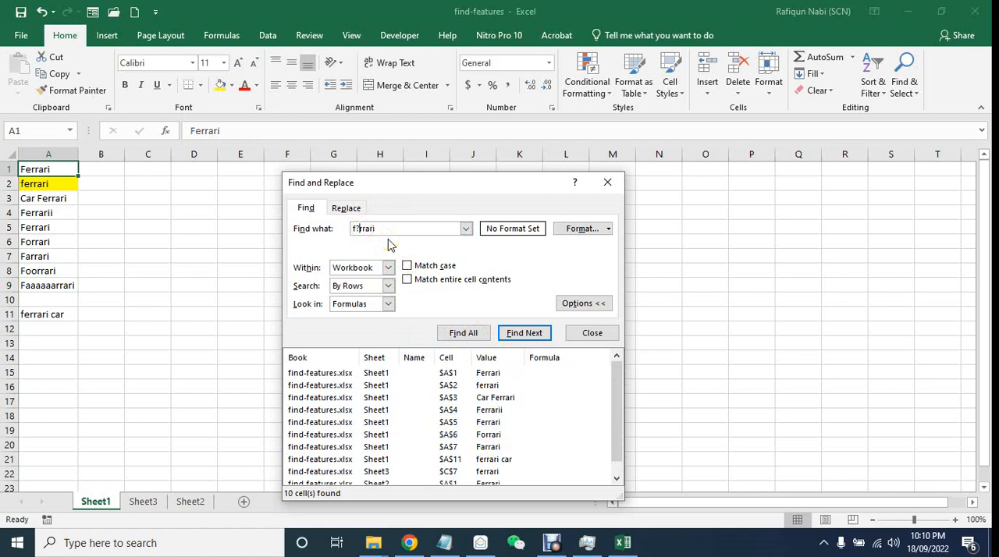
pyautogui.press('BackSpace')
pyautogui.scroll(-1, 492, 414)
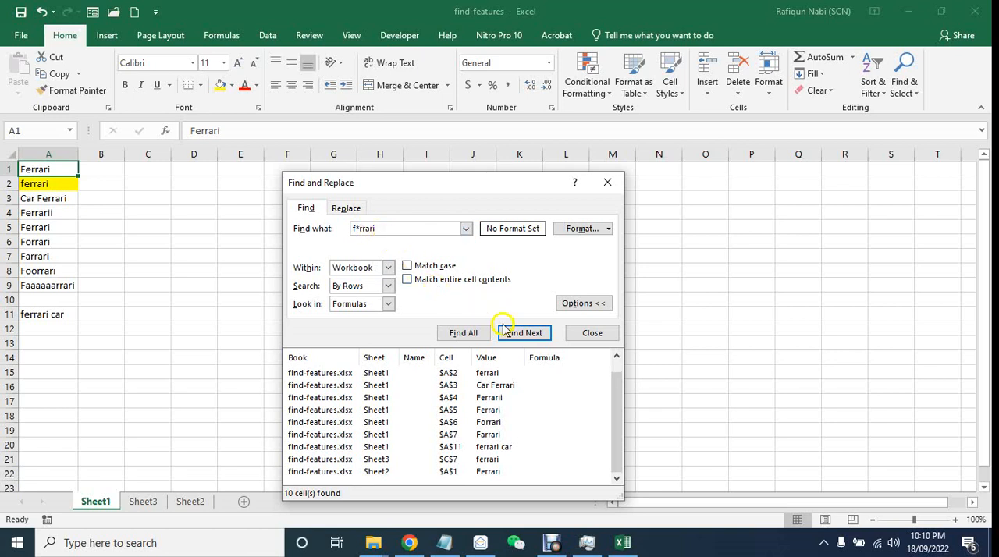
pyautogui.scroll(1, 490, 424)
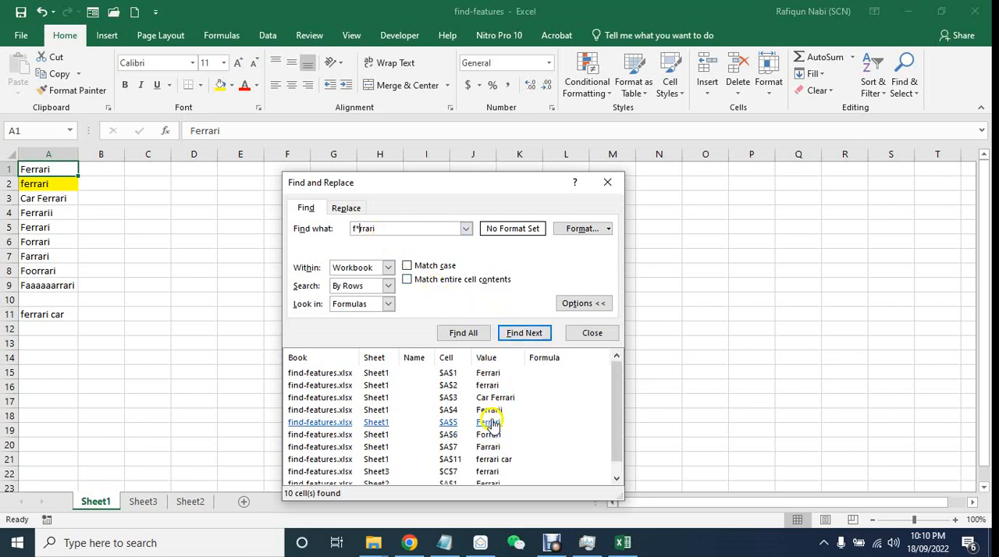
pyautogui.click(477, 335)
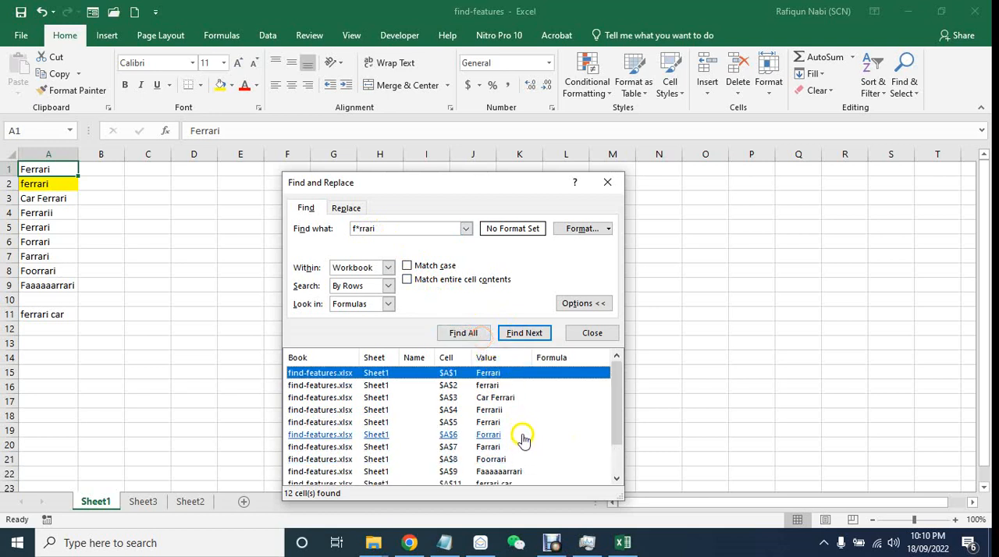
pyautogui.scroll(-1, 523, 439)
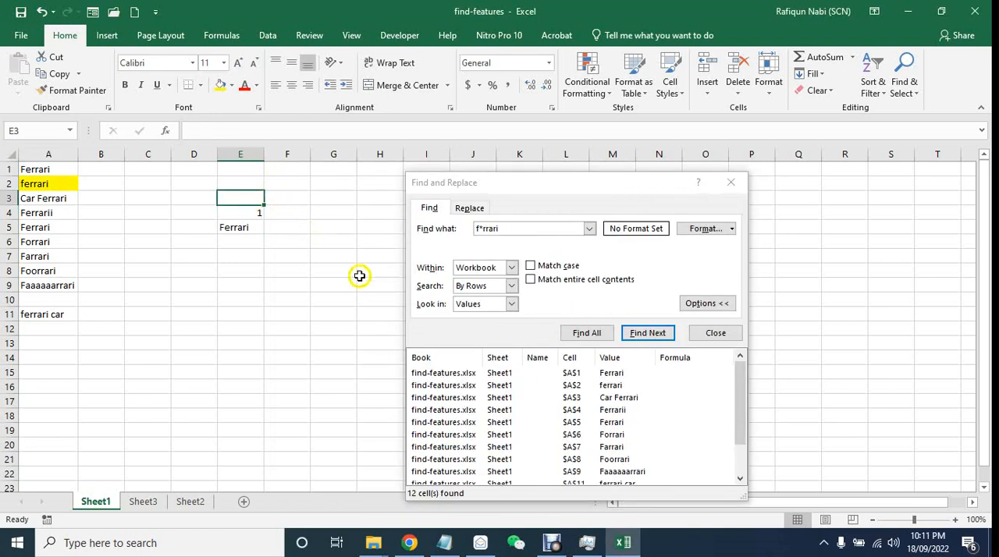
# - View the Look in choices for the search and set it to Formulas
pyautogui.click(475, 305)
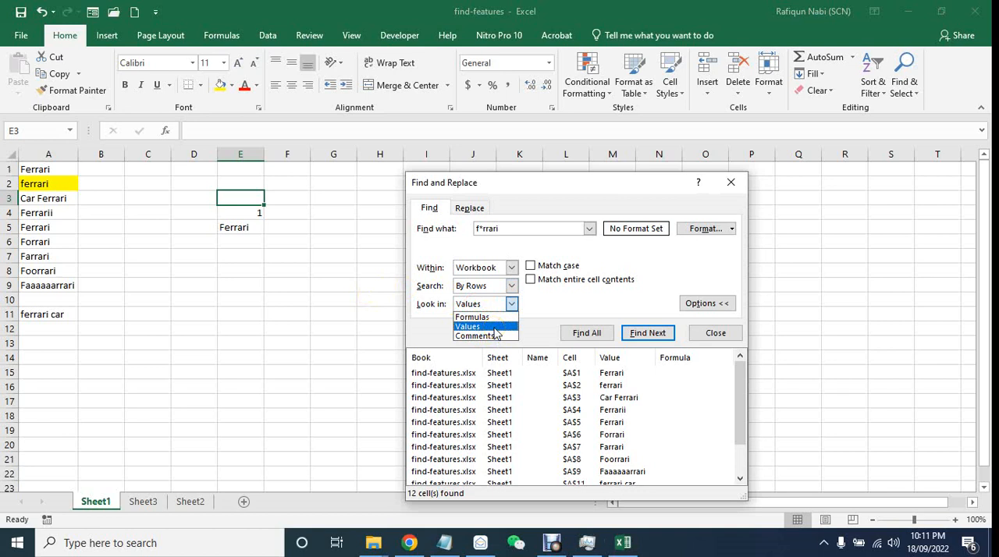
pyautogui.click(497, 336)
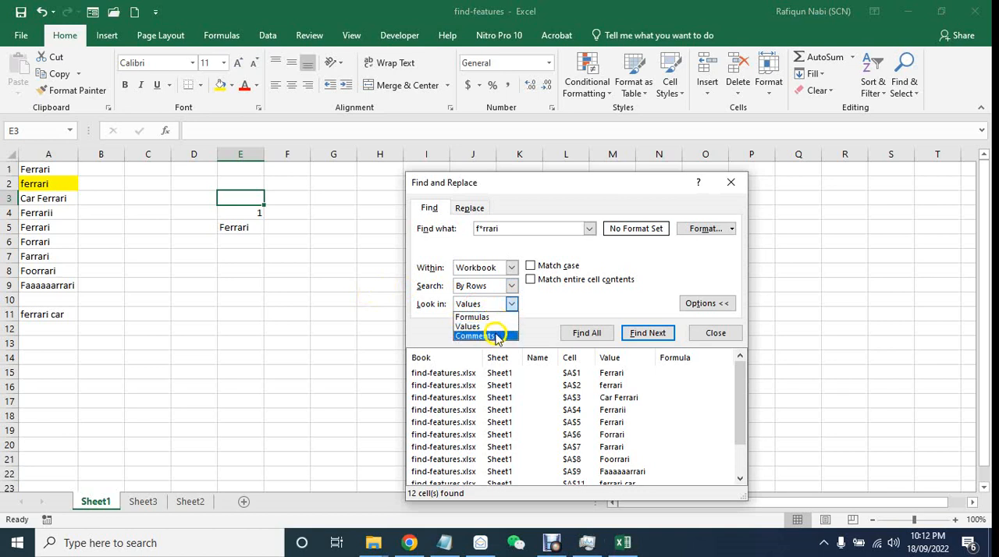
pyautogui.click(495, 321)
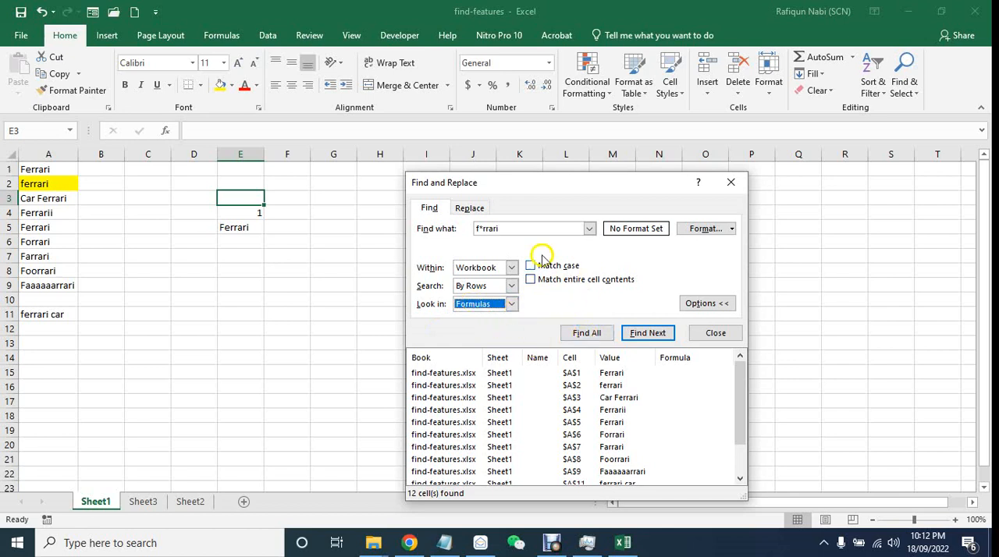
# - Change the search text to ferrari, find all matches in formulas across the workbook and go to the E5 match
pyautogui.click(484, 229)
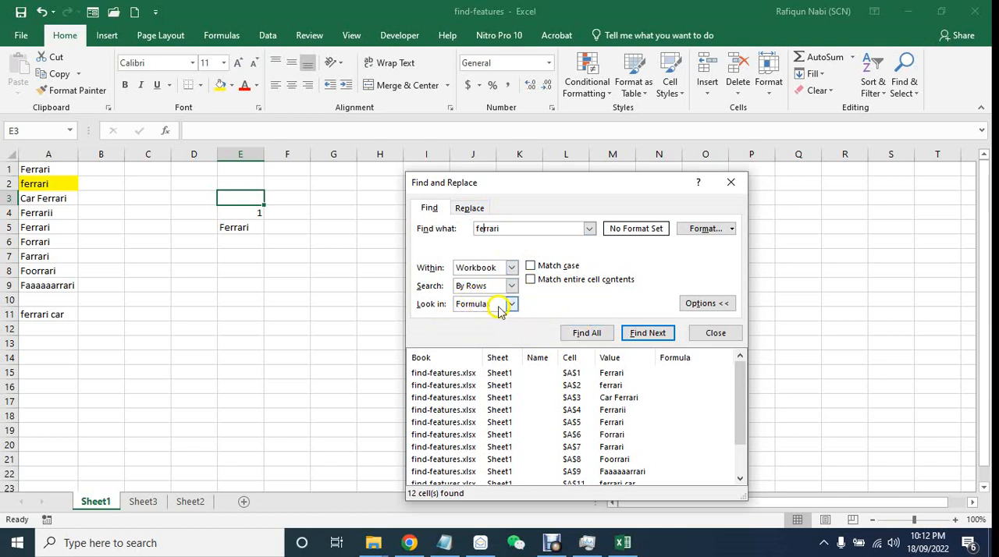
pyautogui.click(584, 337)
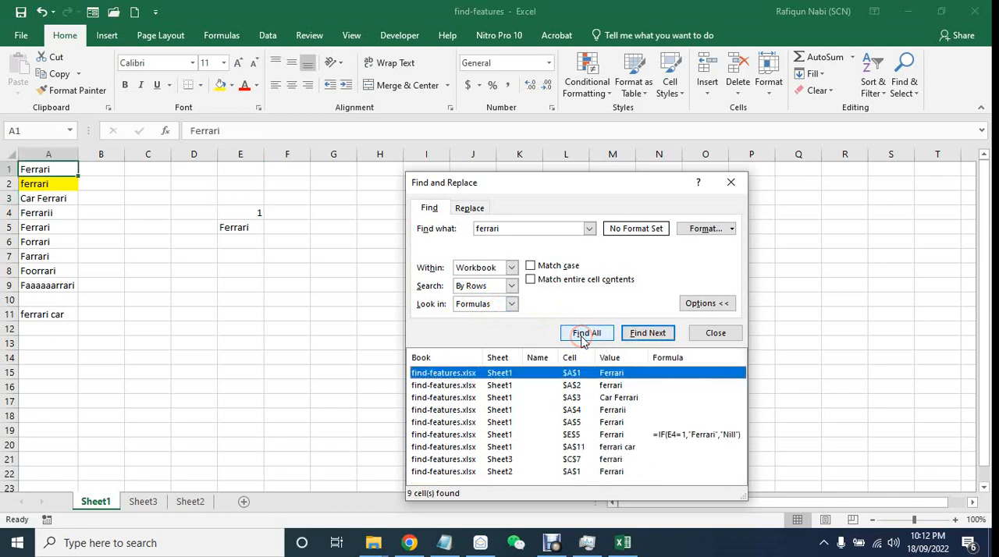
pyautogui.click(612, 435)
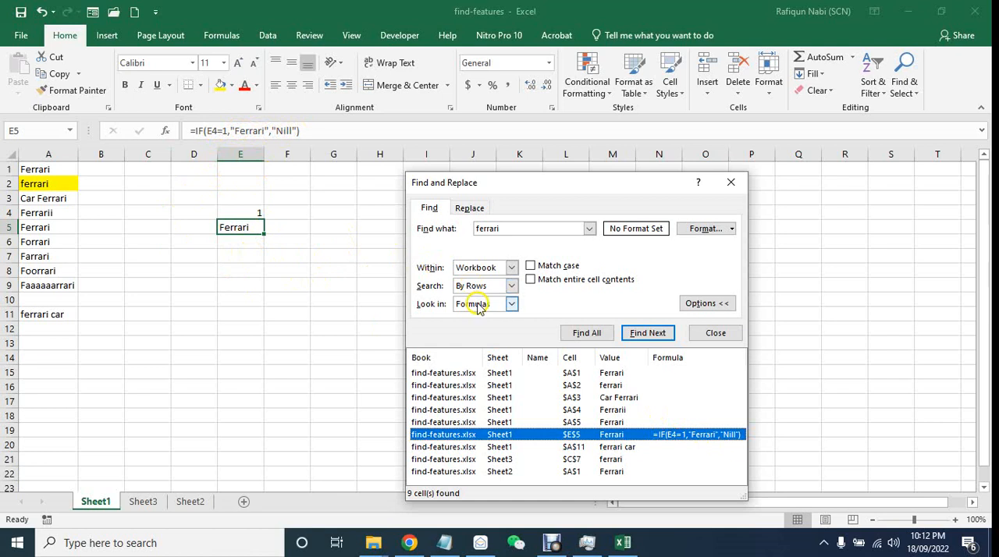
pyautogui.click(511, 304)
pyautogui.click(554, 303)
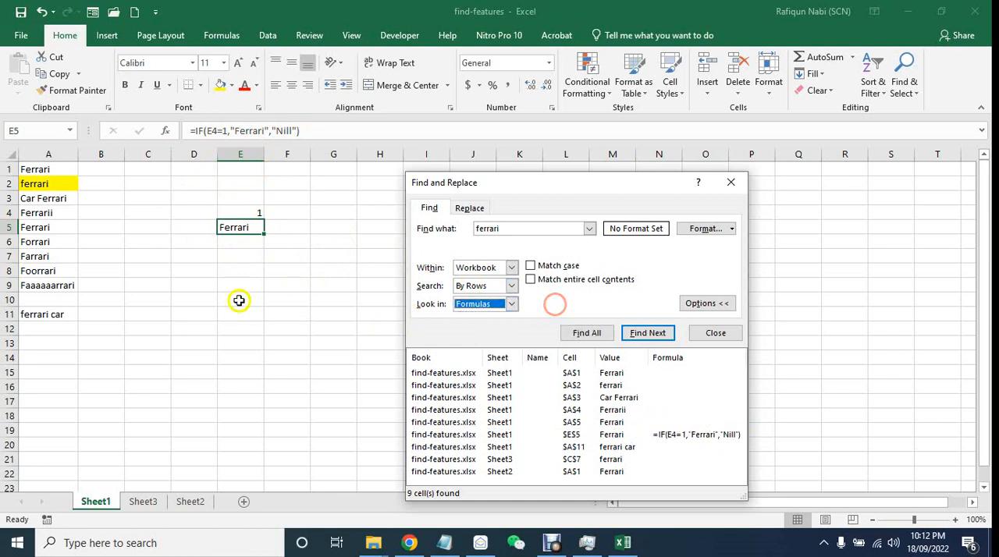
# - Check the IF formula in E5 and set its input cell E4 to 2
pyautogui.click(226, 269)
pyautogui.click(256, 215)
pyautogui.click(253, 227)
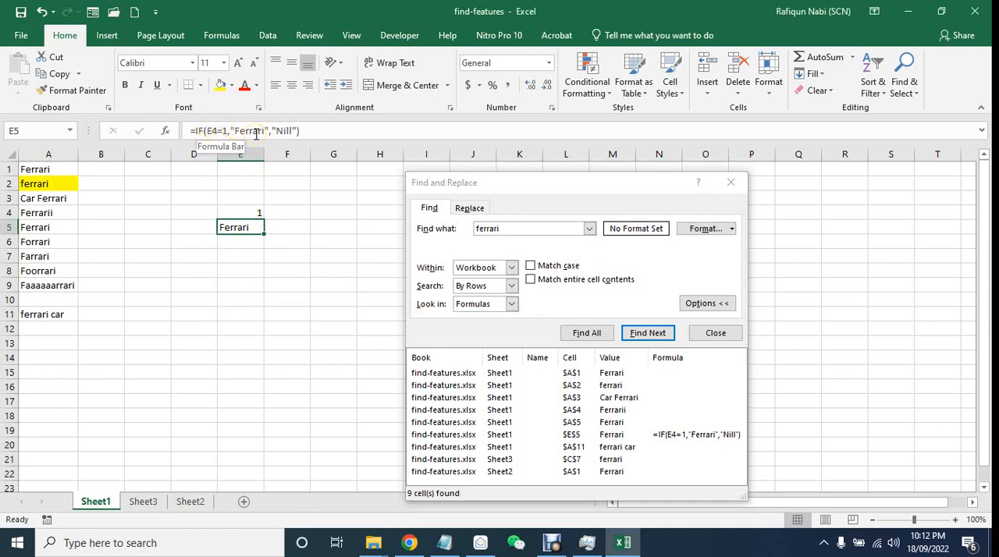
pyautogui.click(247, 209)
pyautogui.write('2')
pyautogui.press('Return')
pyautogui.click(247, 209)
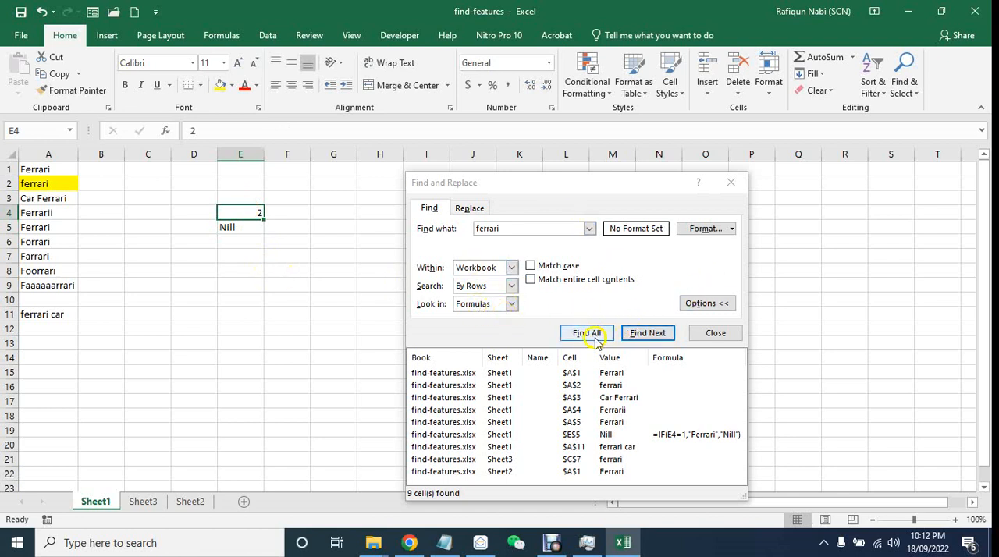
# - Set the search to look in Values, find all ferrari matches and compare the list with the formula cell E5
pyautogui.click(482, 305)
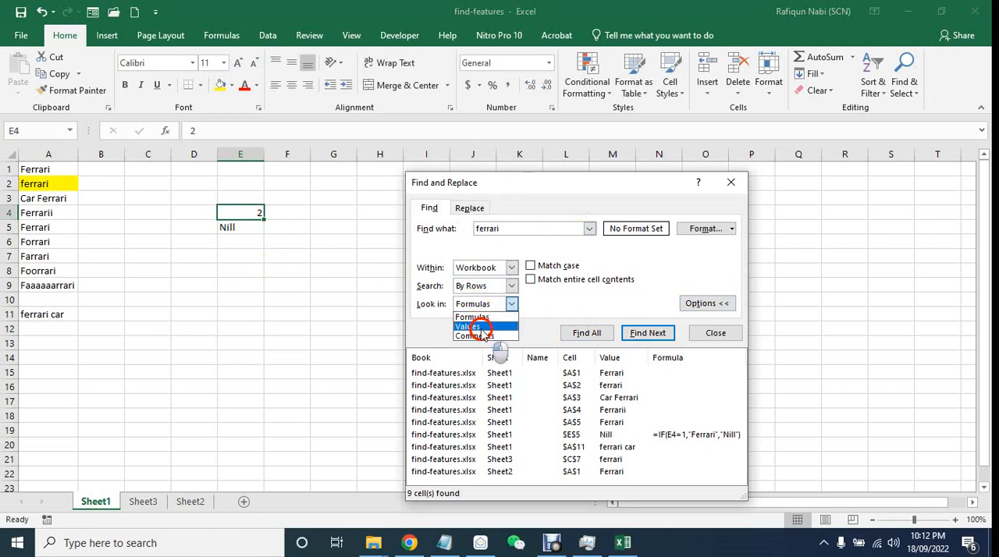
pyautogui.click(481, 328)
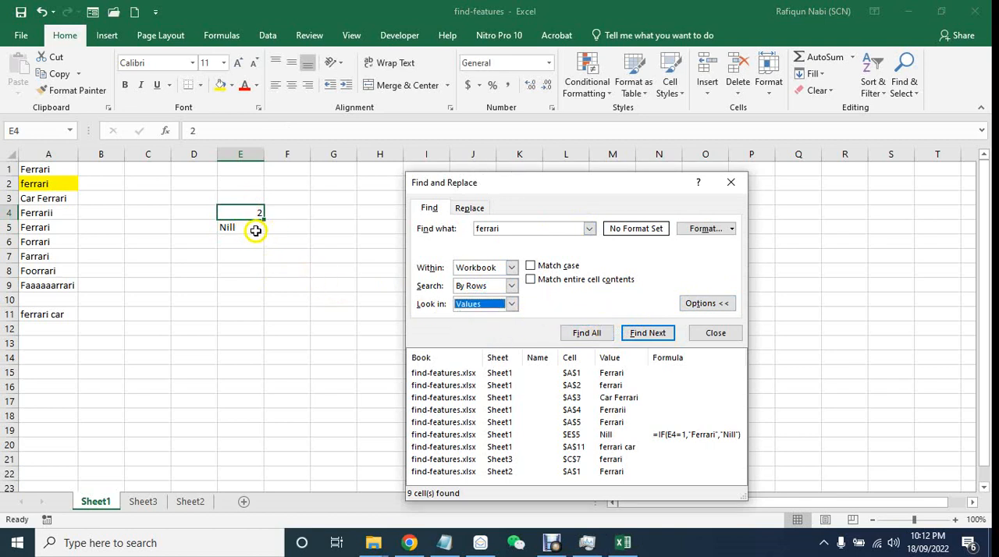
pyautogui.click(585, 333)
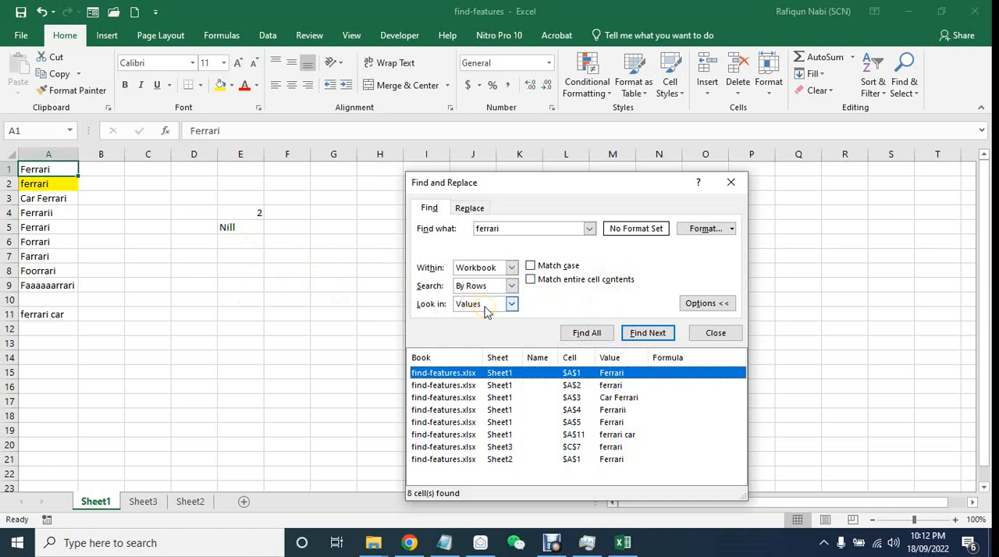
pyautogui.click(60, 271)
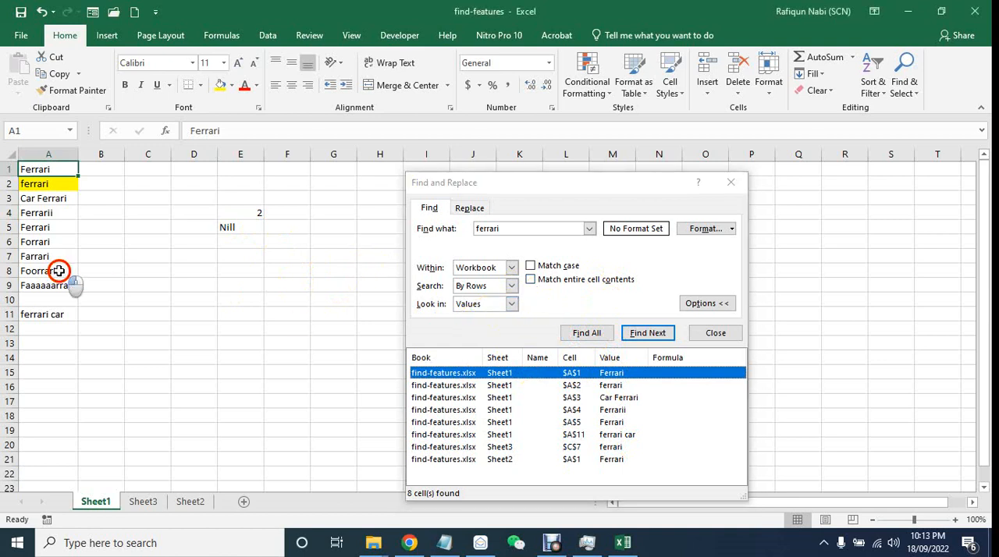
pyautogui.click(175, 286)
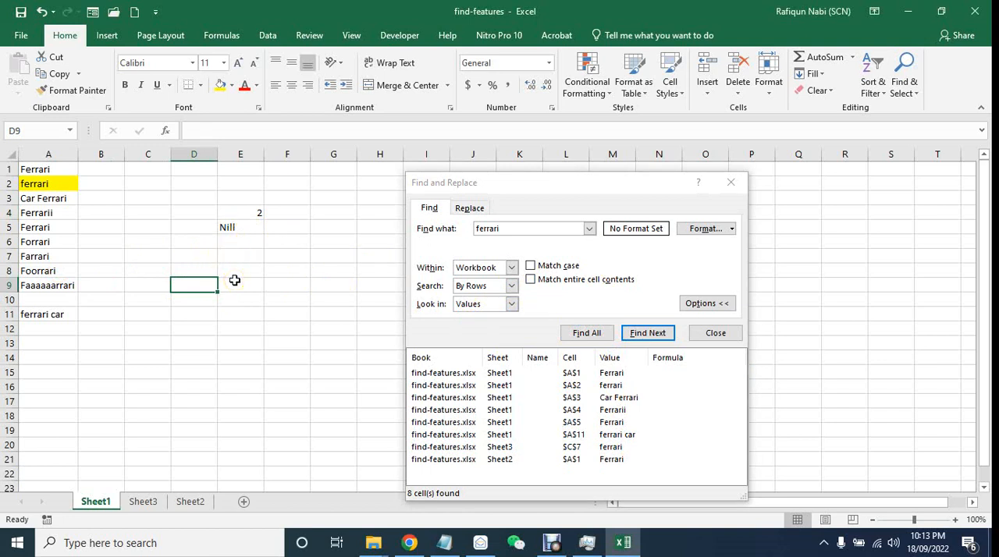
pyautogui.click(241, 227)
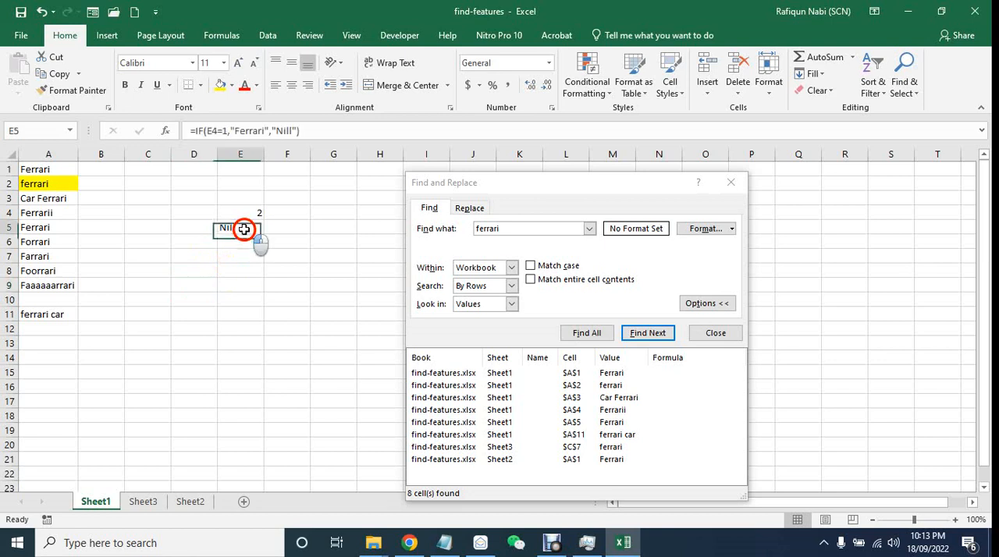
pyautogui.click(512, 305)
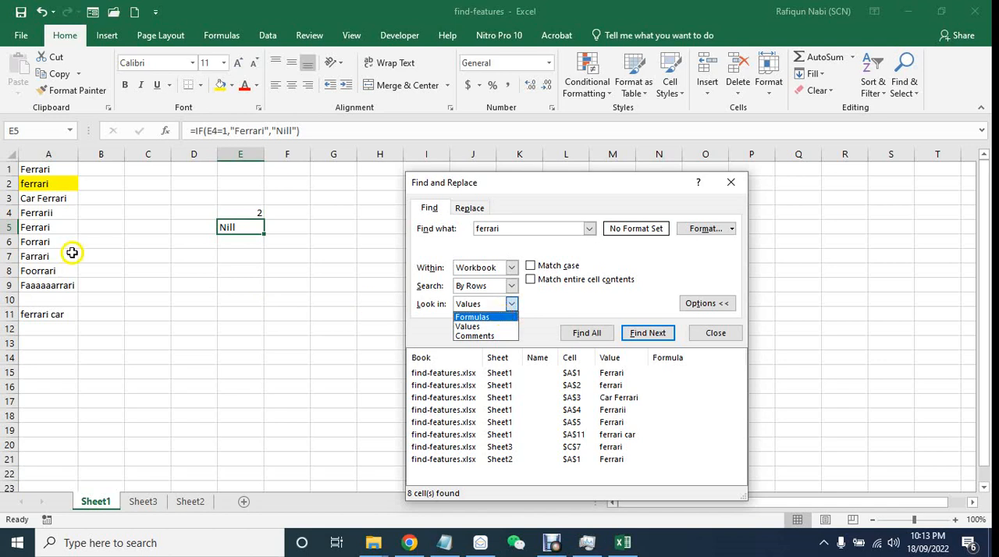
pyautogui.click(95, 243)
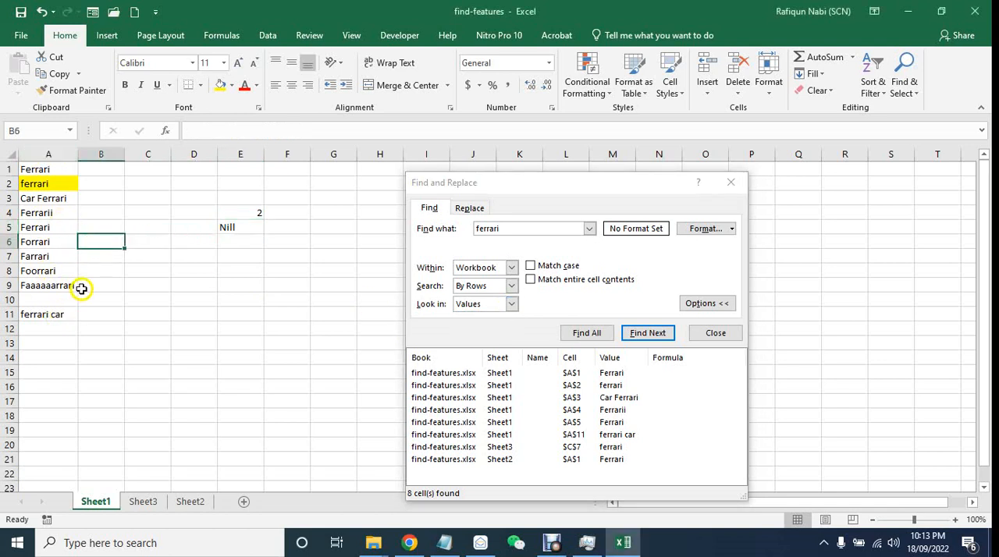
pyautogui.click(227, 253)
pyautogui.click(245, 227)
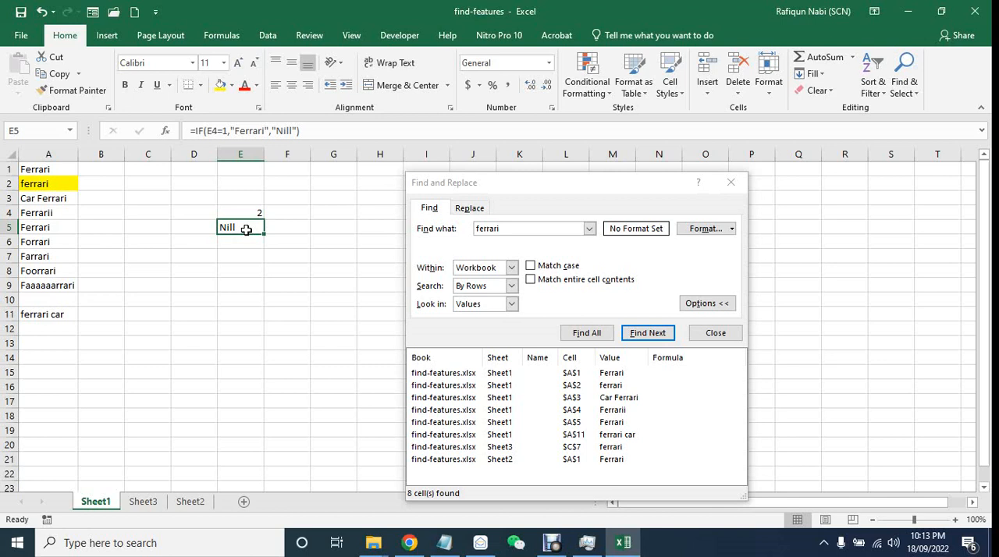
# - Set the search back to look in Formulas, find all ferrari matches and inspect the formula in E5
pyautogui.click(485, 306)
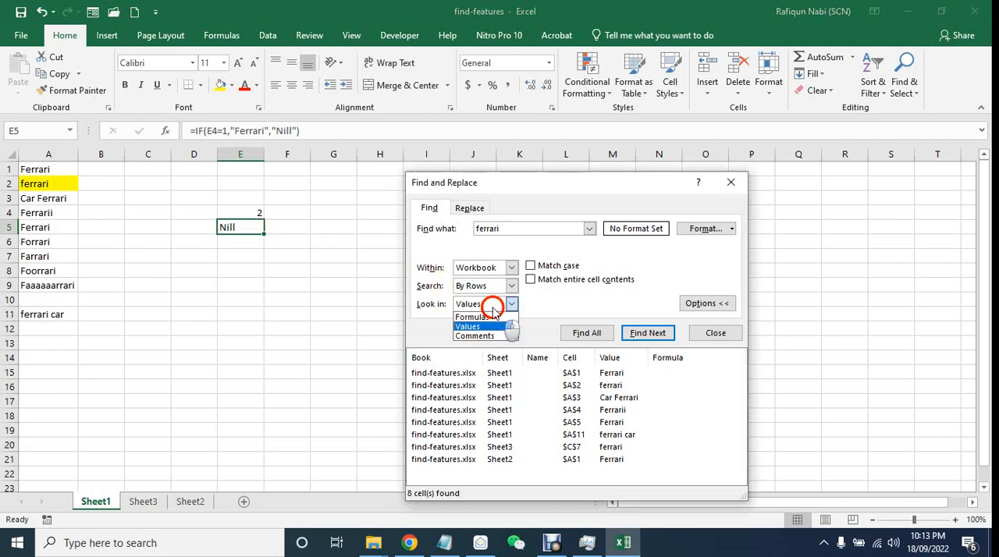
pyautogui.click(484, 319)
pyautogui.click(587, 332)
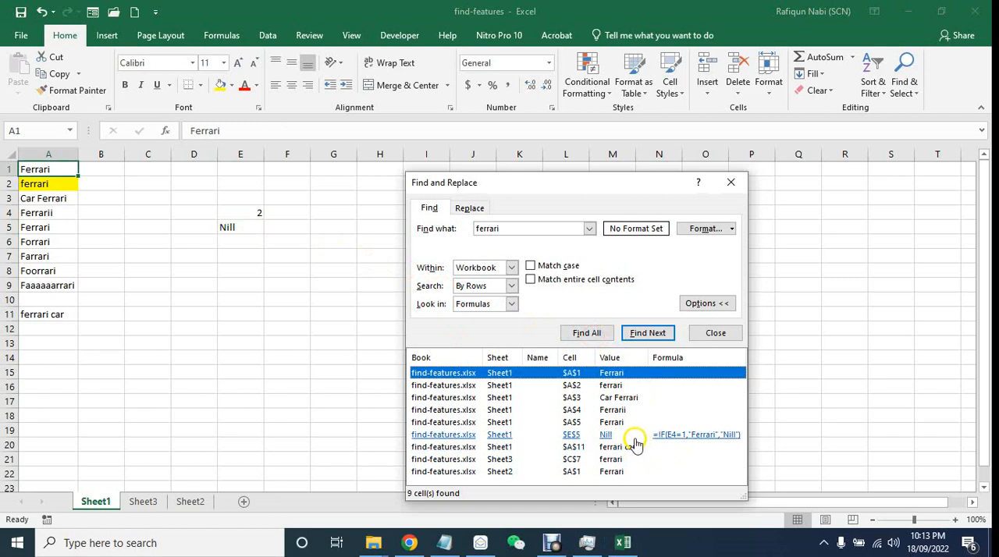
pyautogui.click(251, 228)
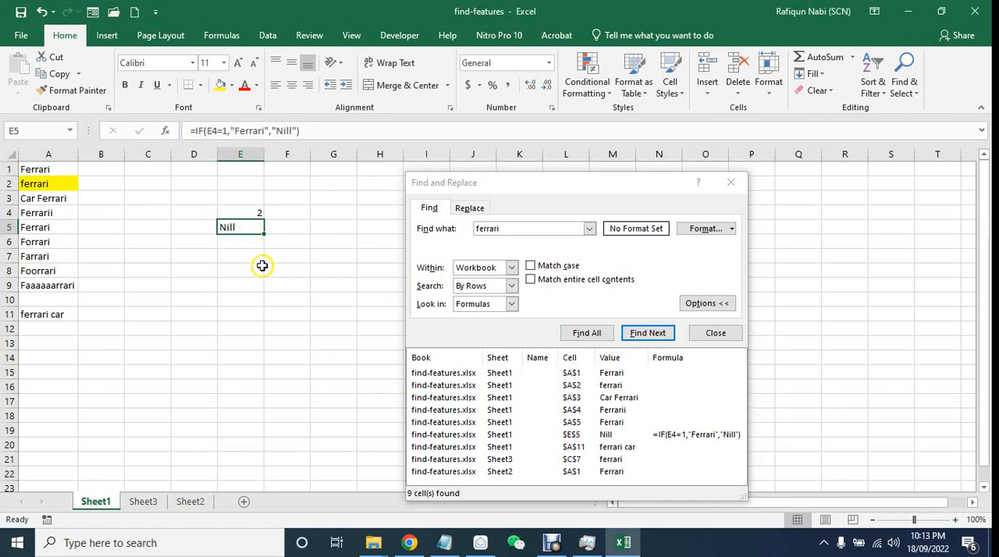
# - Set the search to look in Comments and add a comment reading Ferrari to cell E5
pyautogui.click(500, 306)
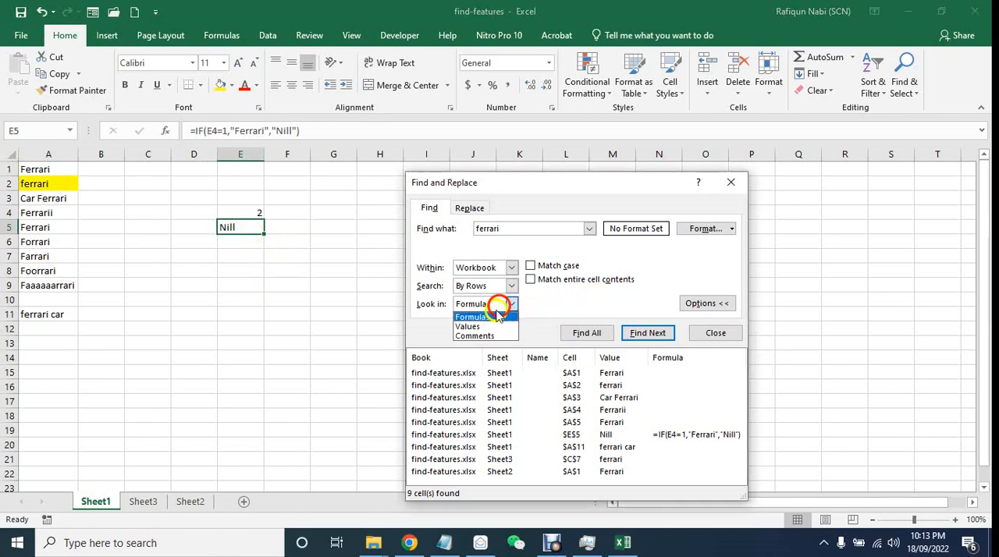
pyautogui.click(484, 336)
pyautogui.click(179, 270)
pyautogui.rightClick(249, 227)
pyautogui.click(322, 445)
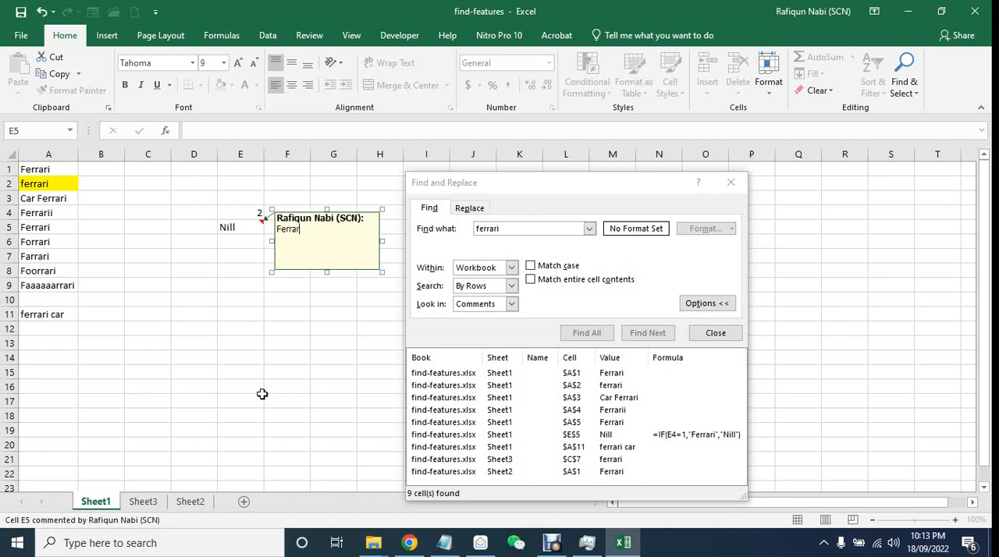
pyautogui.click(286, 385)
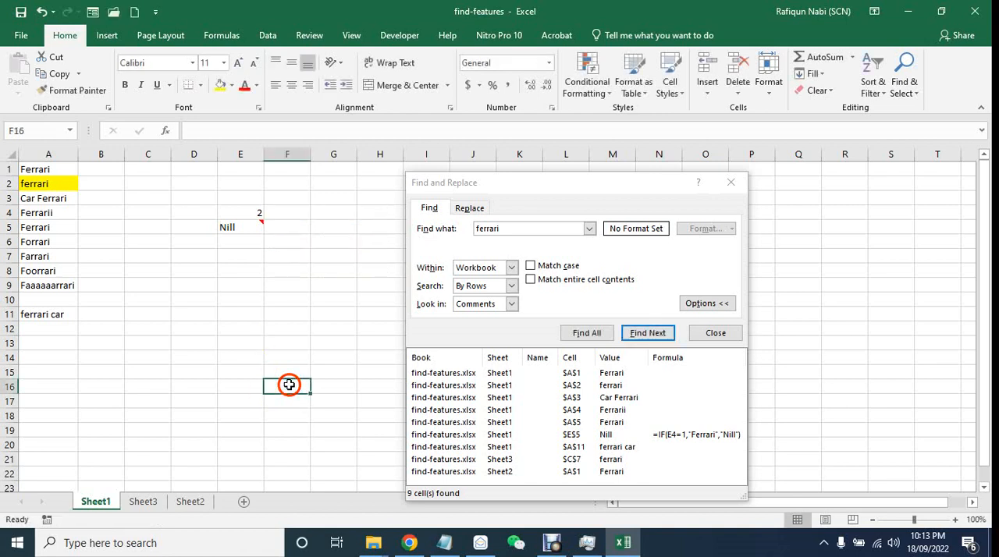
# - Switch the search to look in Values and find all ferrari matches with the comment in place
pyautogui.click(504, 311)
pyautogui.click(477, 324)
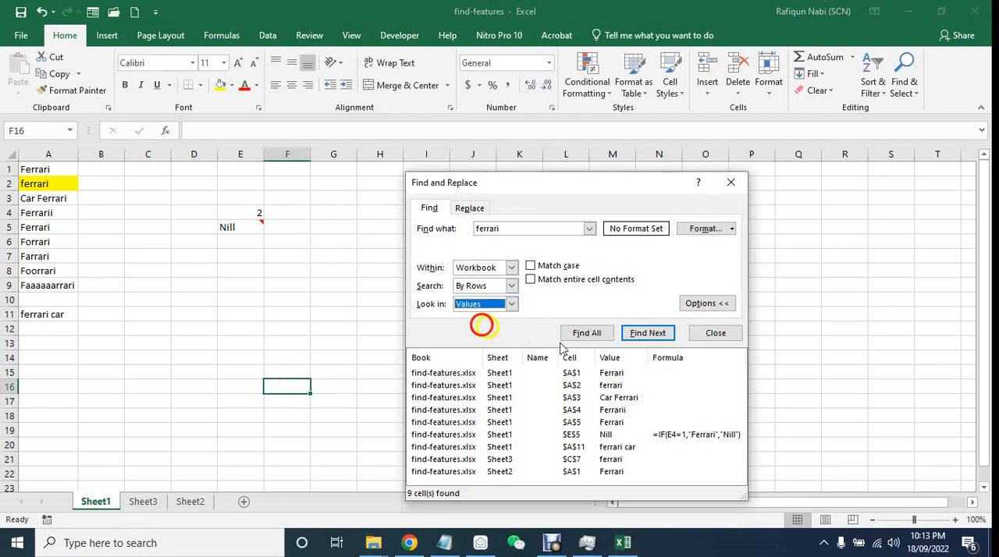
pyautogui.click(597, 334)
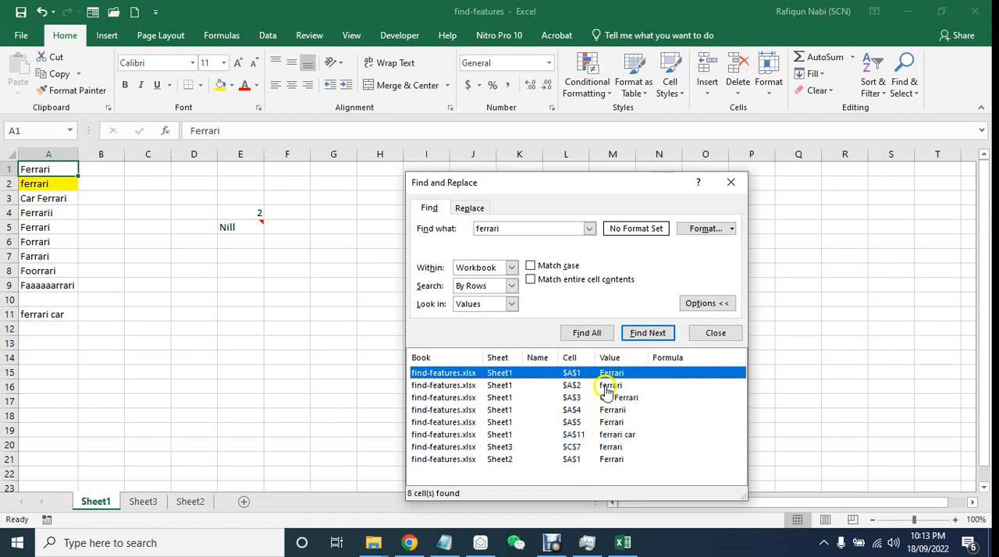
# - Set the search to look in Comments and find all ferrari matches in the workbook
pyautogui.click(511, 304)
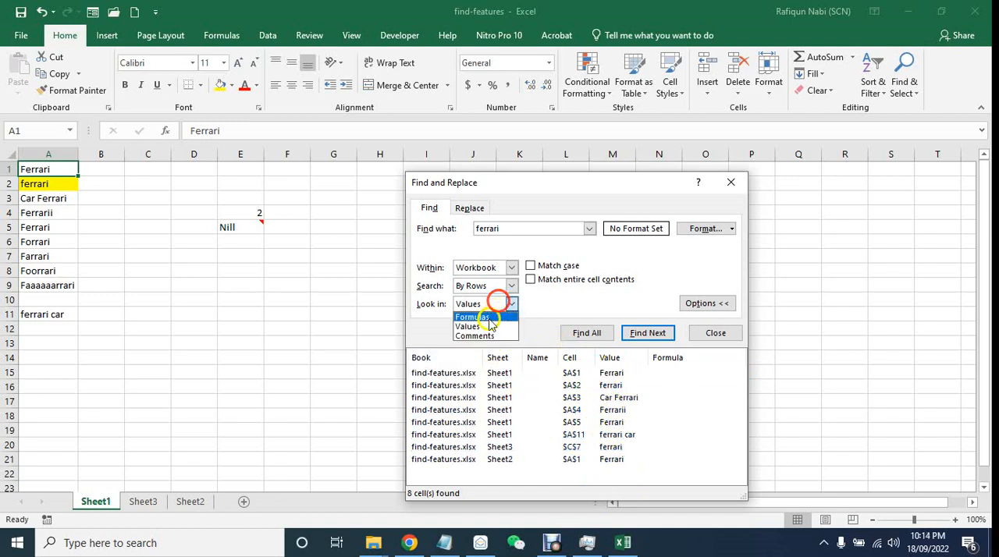
pyautogui.click(482, 337)
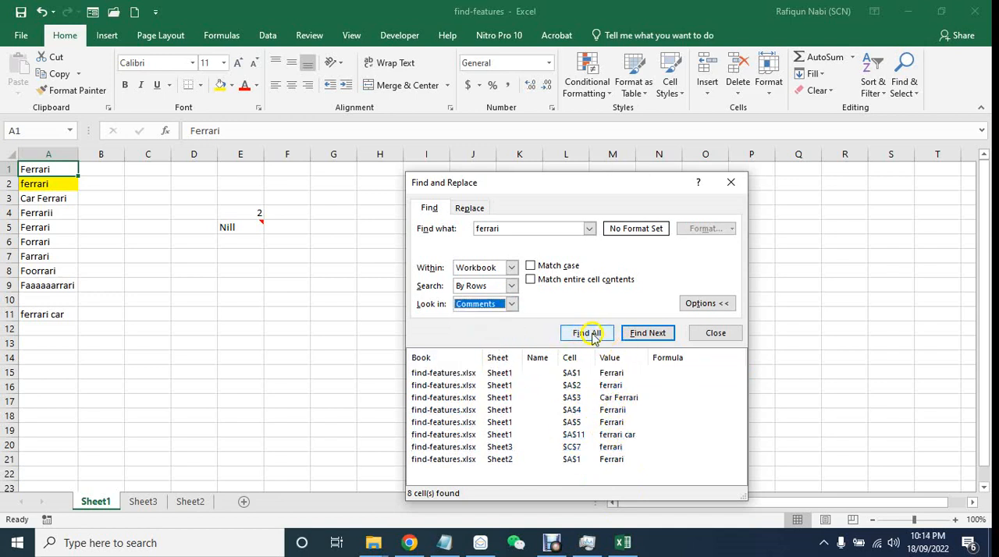
pyautogui.click(587, 335)
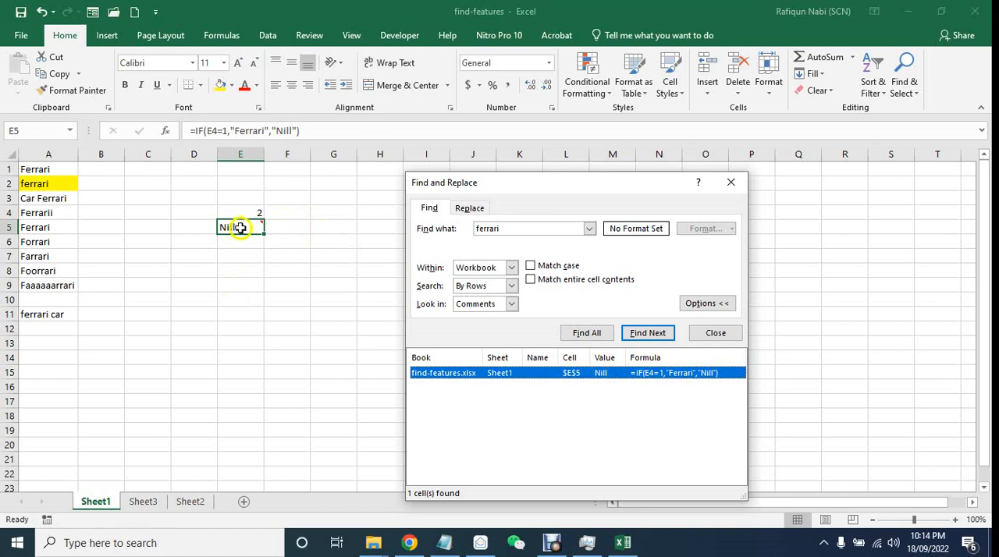
# - Select the empty cell A15, repeat the comment search and view the comment on the matching cell E5
pyautogui.click(245, 347)
pyautogui.click(68, 376)
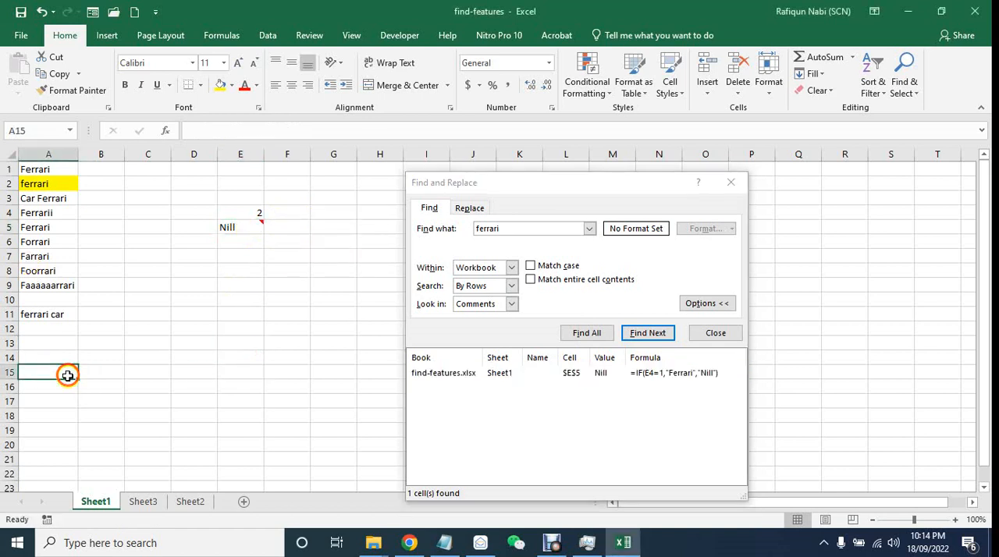
pyautogui.click(587, 333)
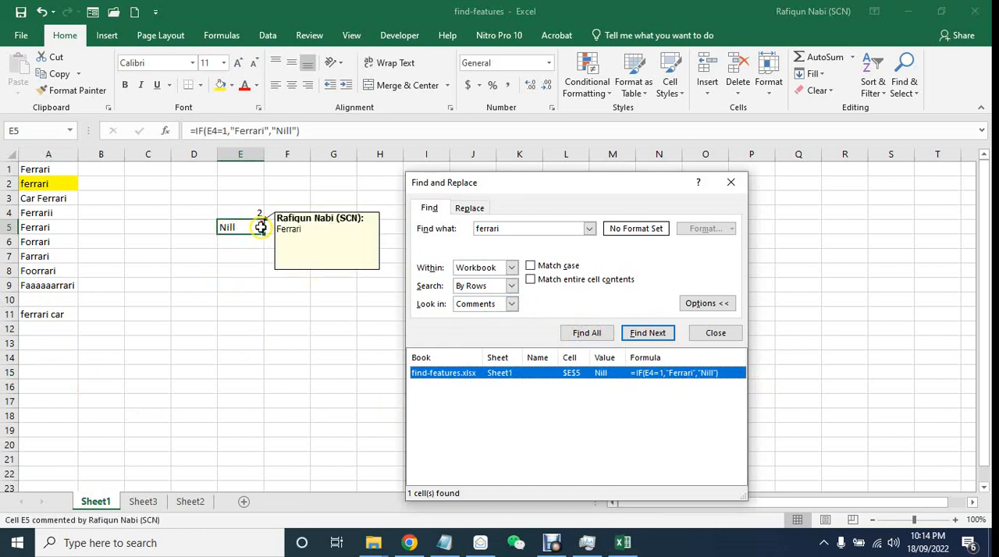
pyautogui.moveTo(250, 223)
pyautogui.click(566, 313)
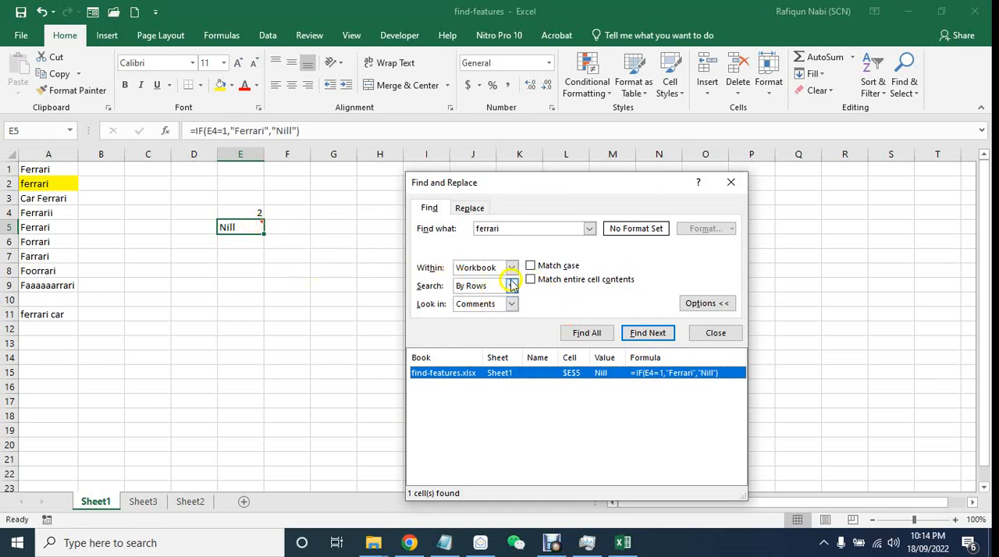